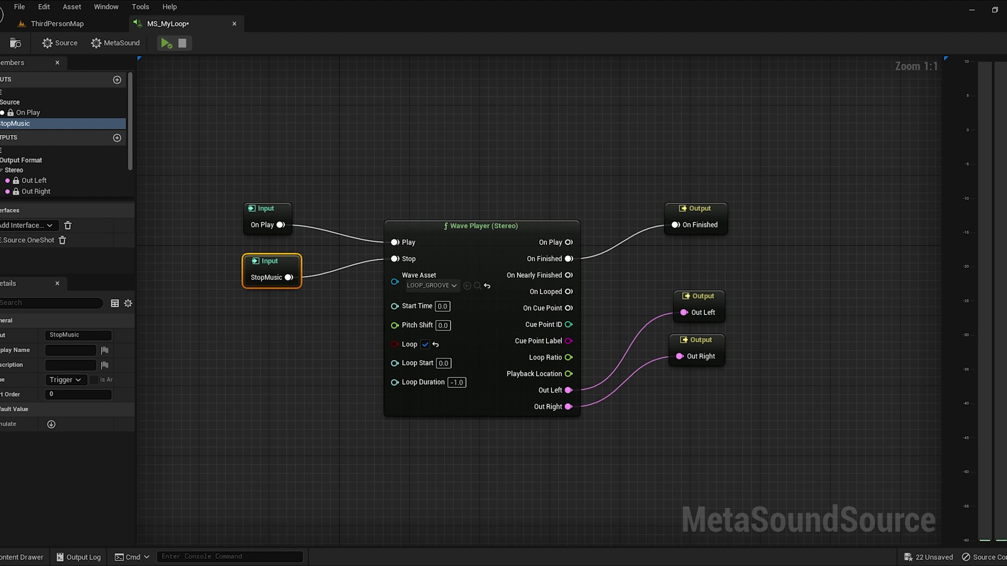
Step: Check the level map and locate the MS_MyLoop asset in the Music/Audio content folder
click(45, 24)
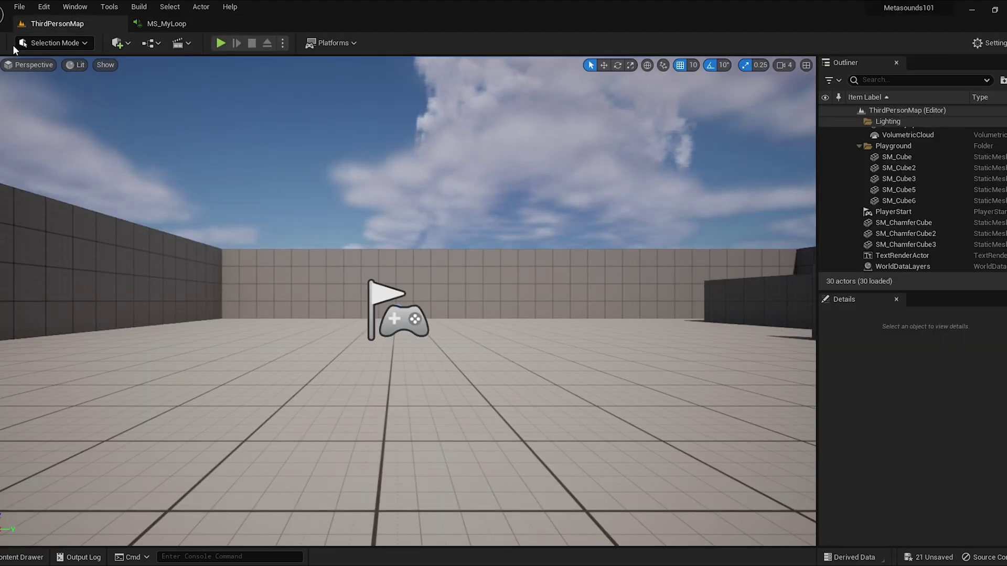
click(157, 24)
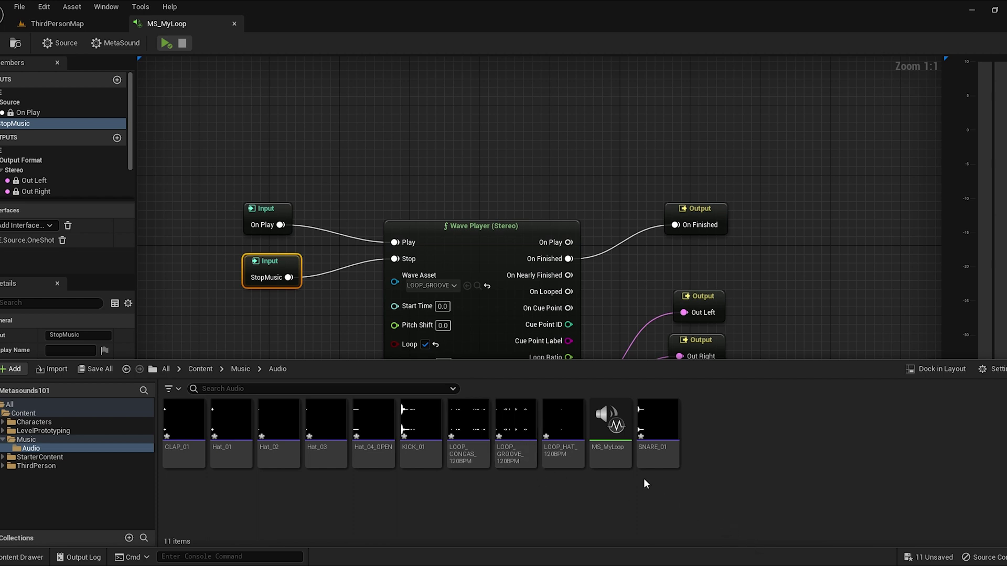
click(632, 464)
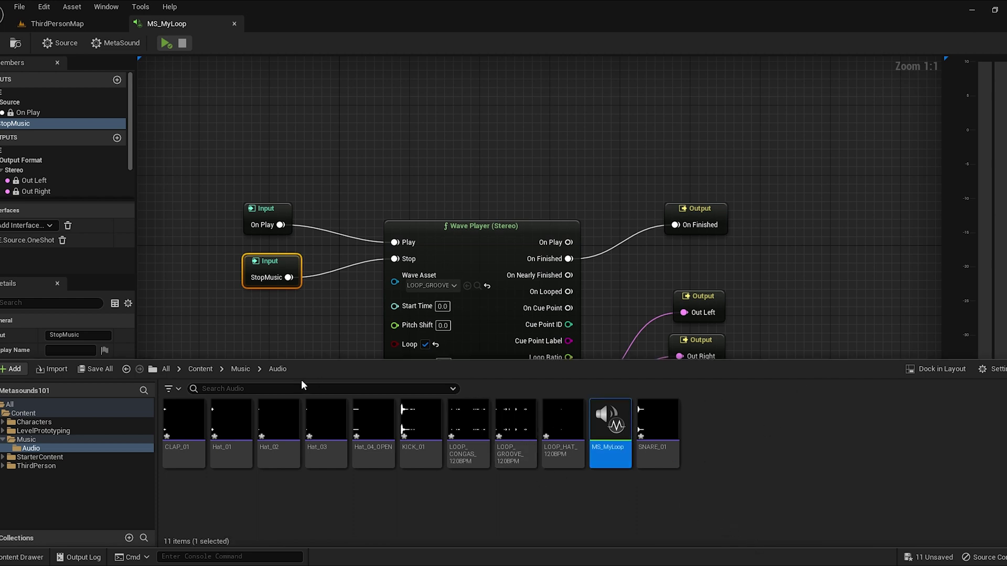
click(29, 559)
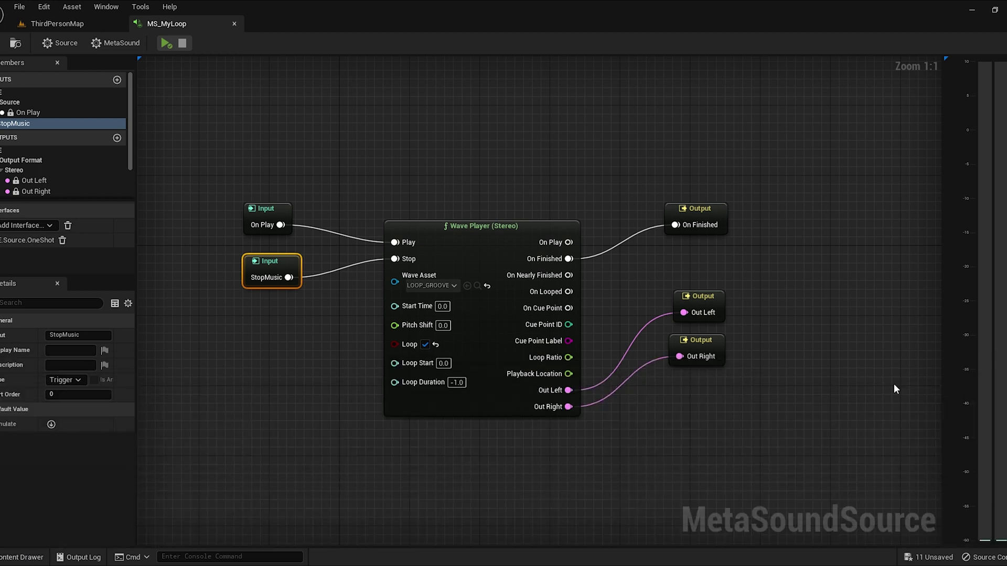
Step: Move the On Finished, Out Left and Out Right output nodes slightly farther from the Wave Player
click(267, 220)
click(271, 262)
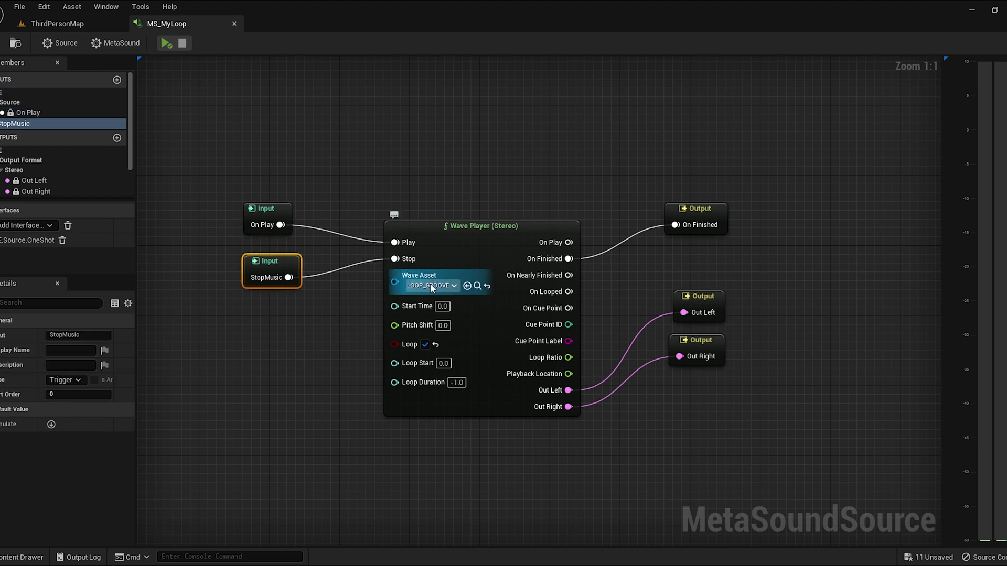
click(364, 324)
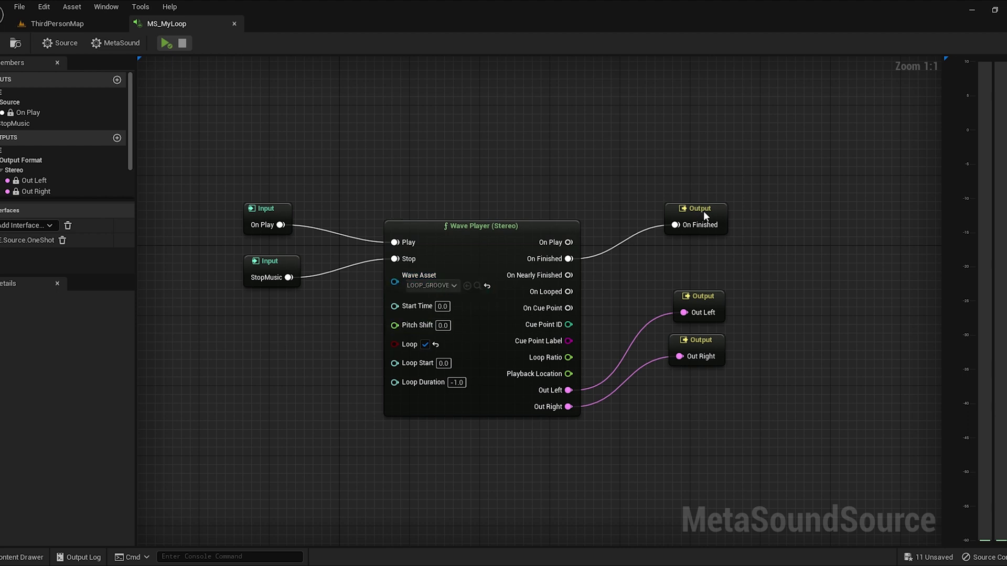
drag(703, 210, 712, 211)
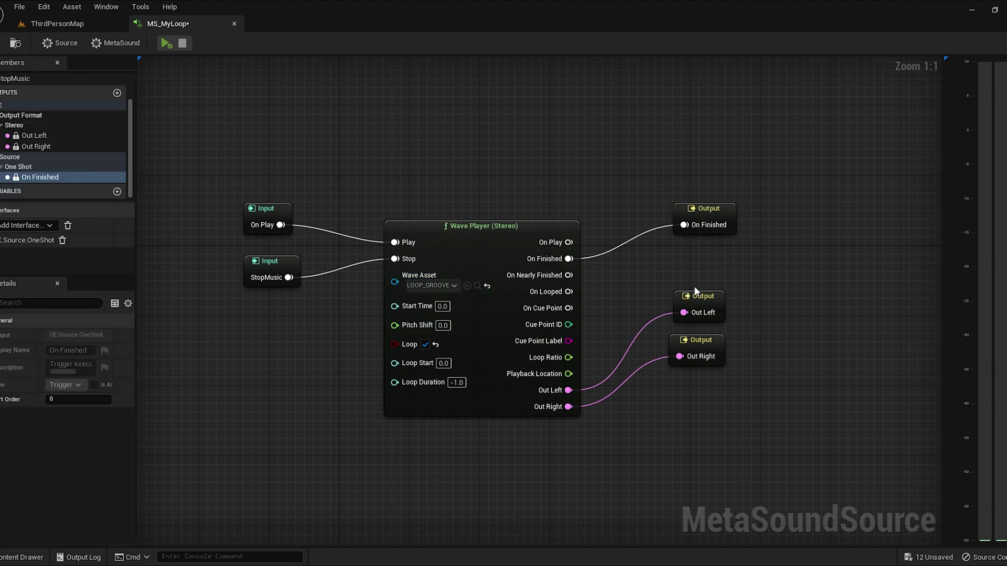
drag(694, 289, 701, 348)
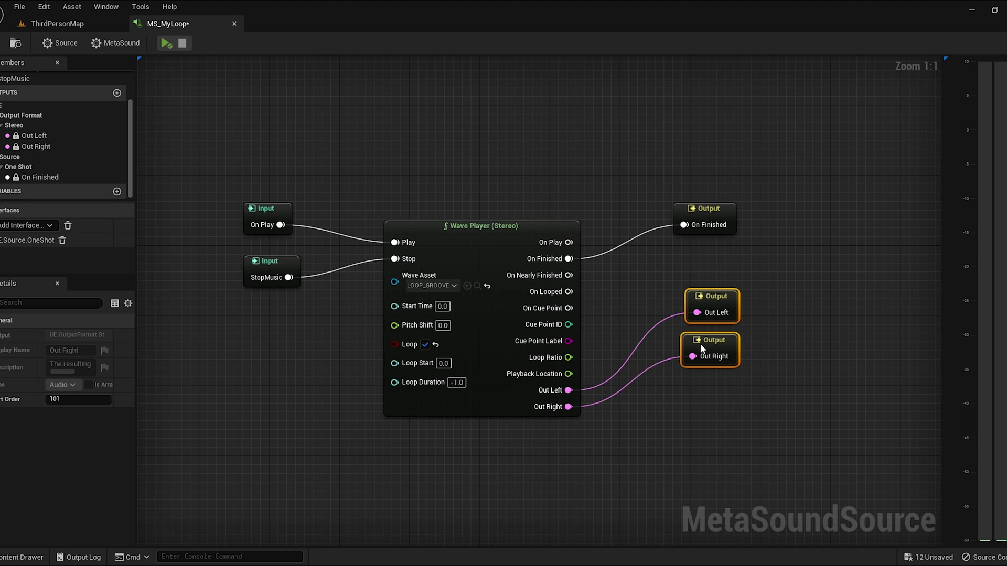
click(493, 137)
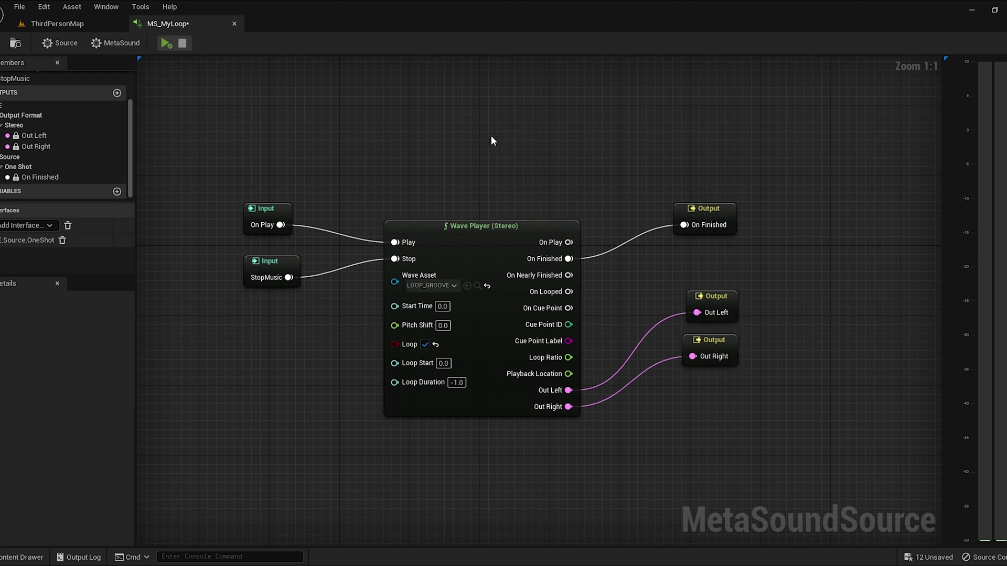
Step: Preview the MetaSound from the On Play input with the groove loop, and stop playback
right_drag(486, 152, 505, 73)
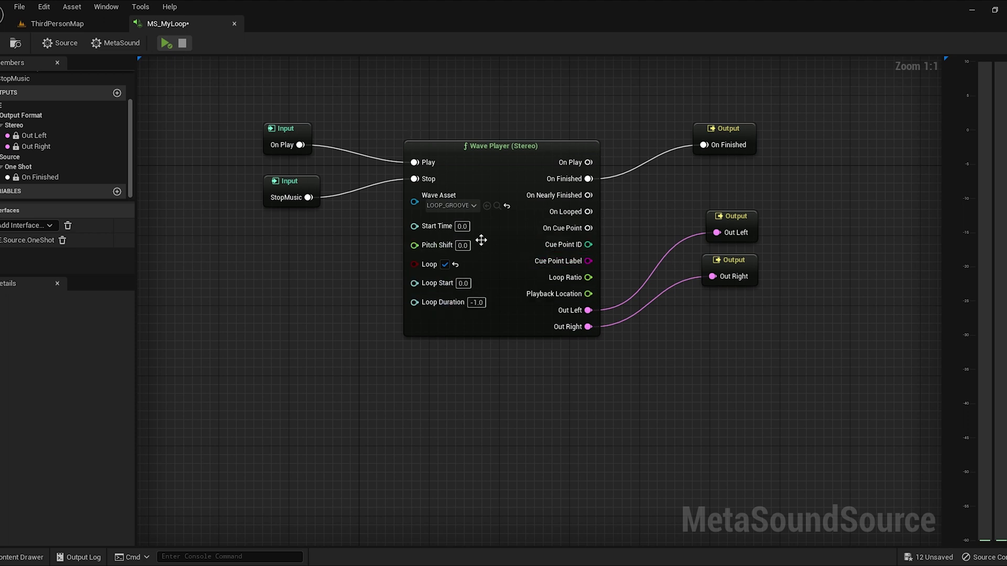
click(283, 138)
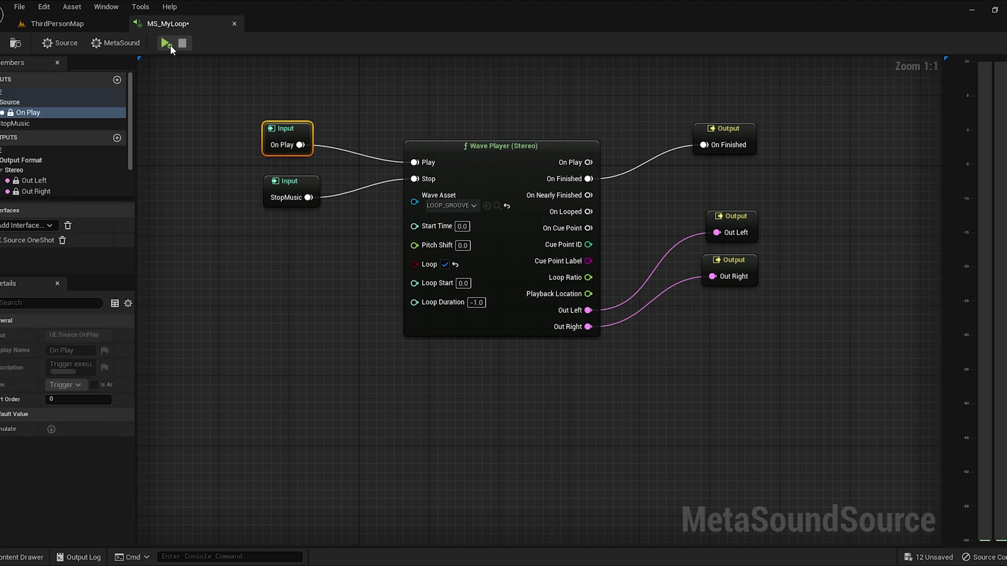
click(170, 45)
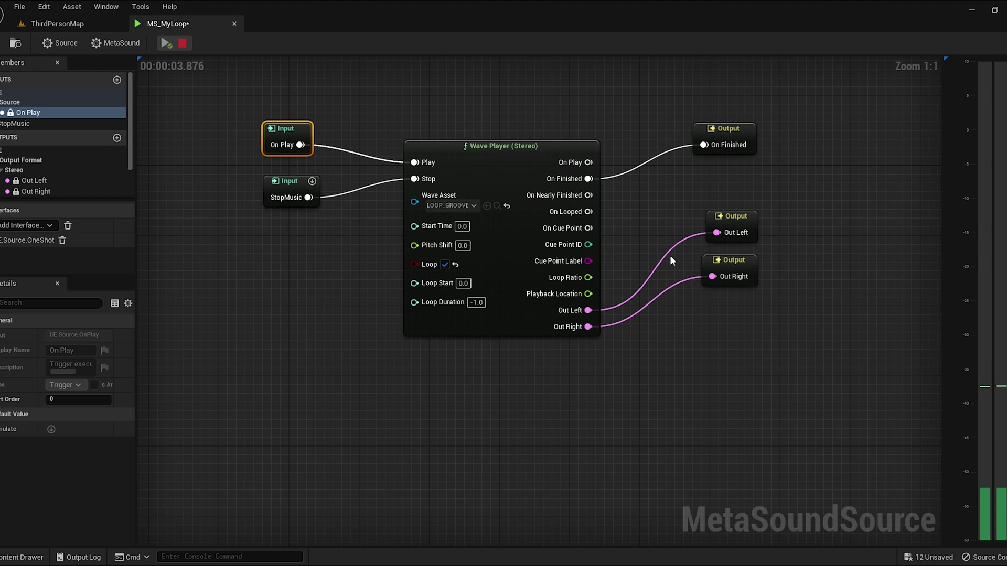
click(182, 44)
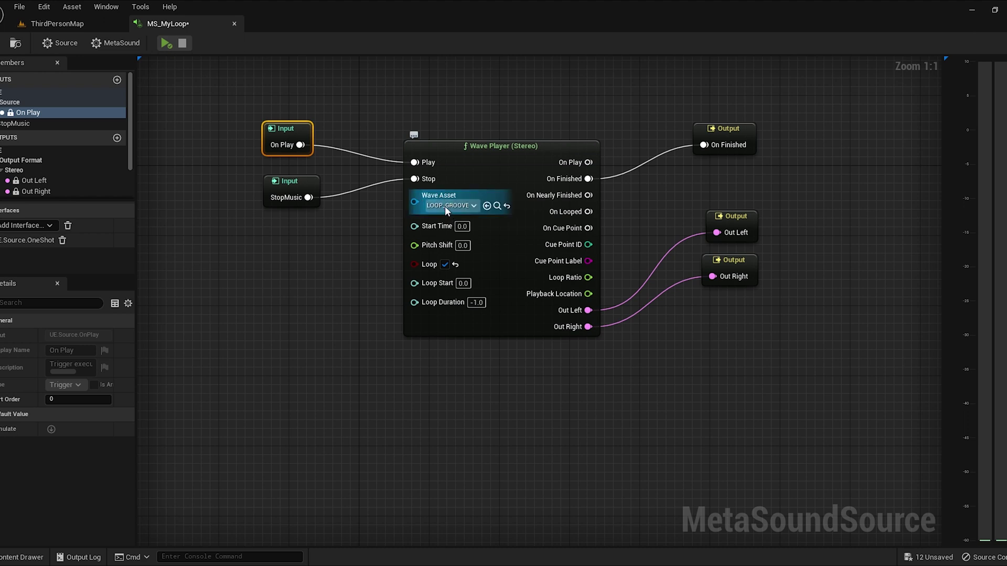
Step: Set the Wave Player's Wave Asset to LOOP_GROOVE_120BPM by searching for "loop"
click(334, 236)
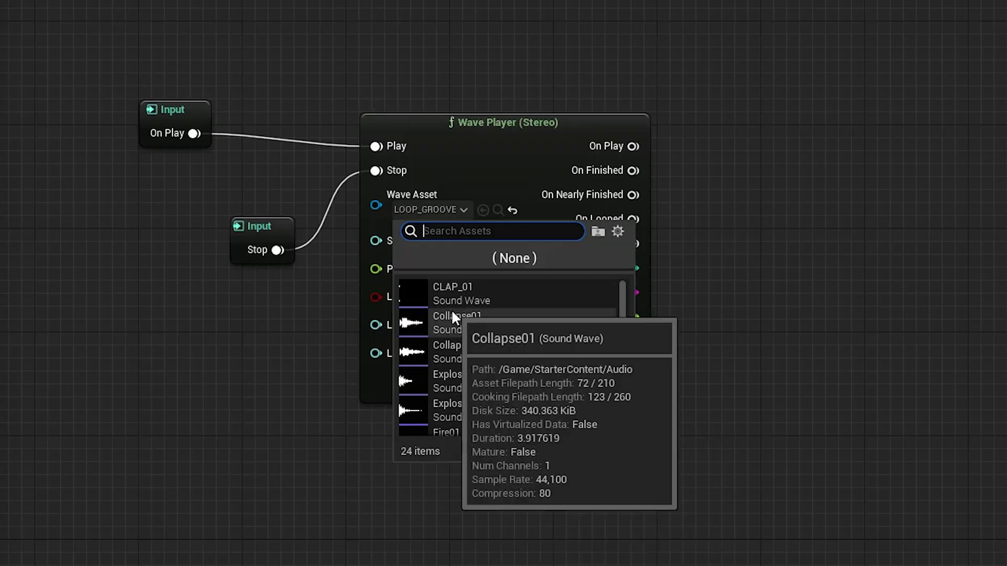
text(loop)
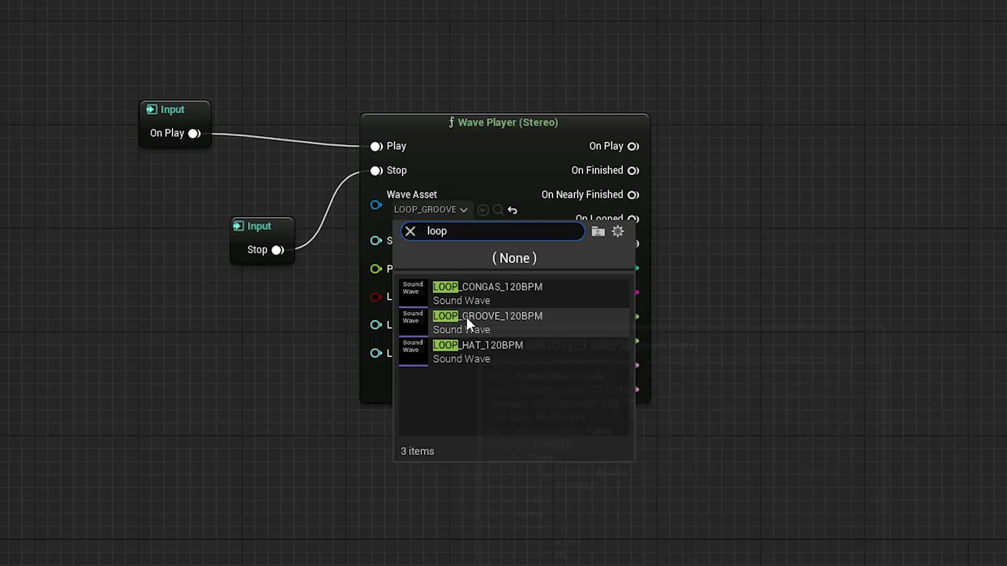
click(416, 322)
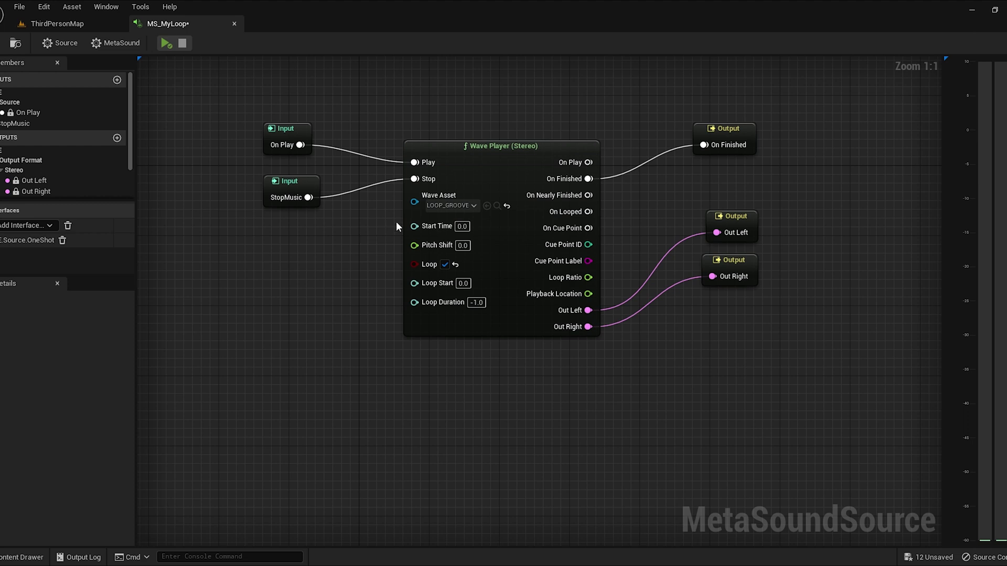
Step: Set the Wave Player's Wave Asset to KICK_01 and preview the looping kick
text(kick)
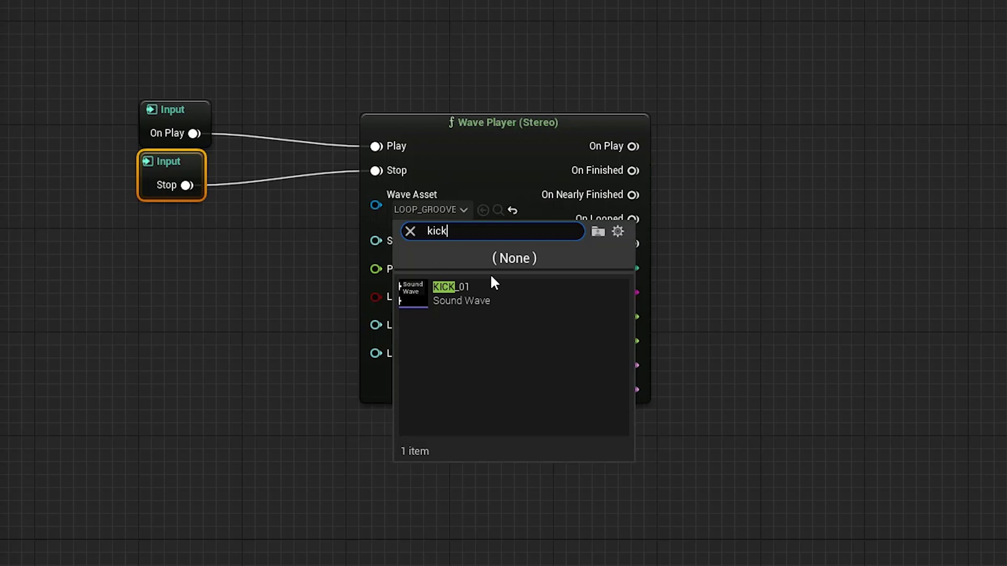
click(454, 294)
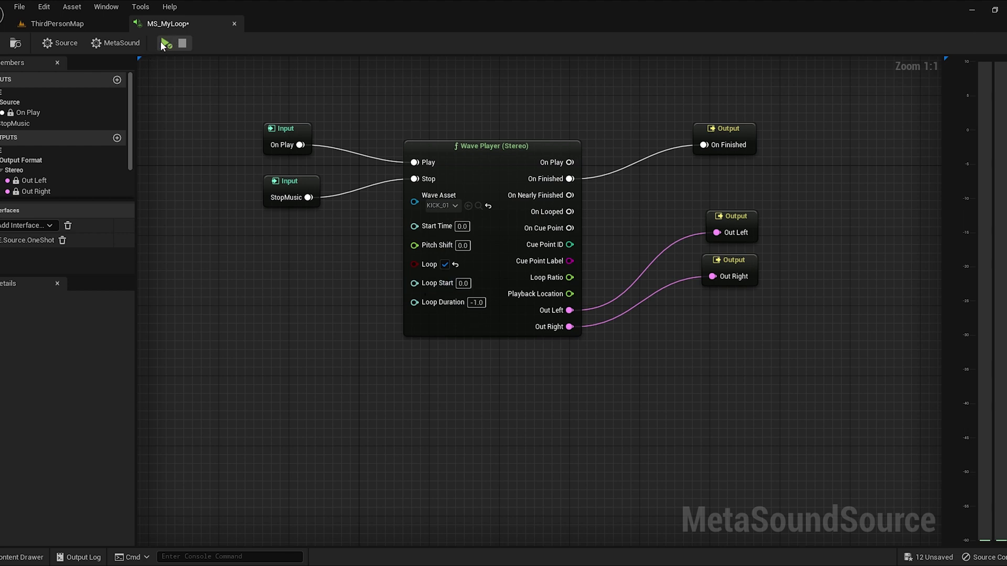
click(166, 43)
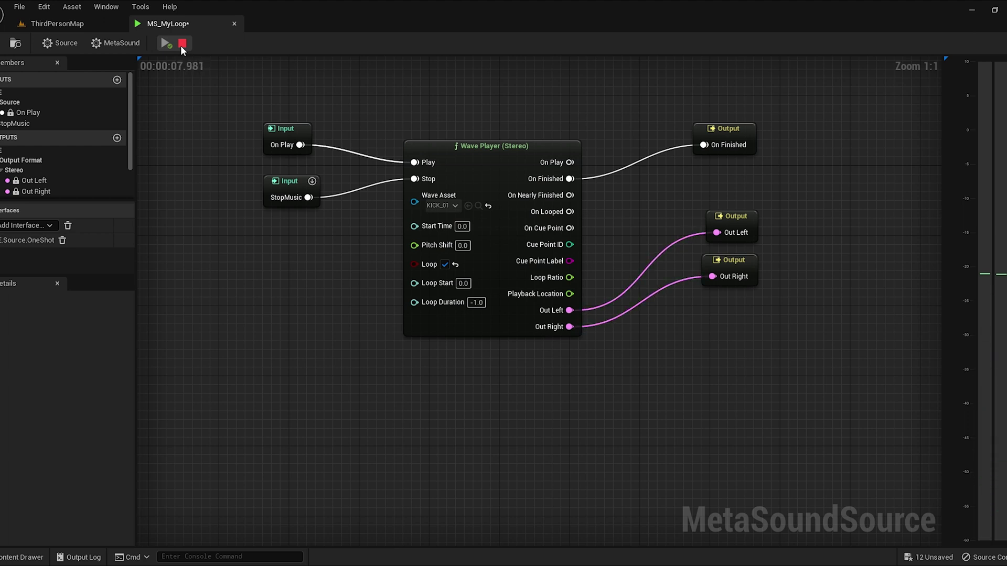
click(181, 44)
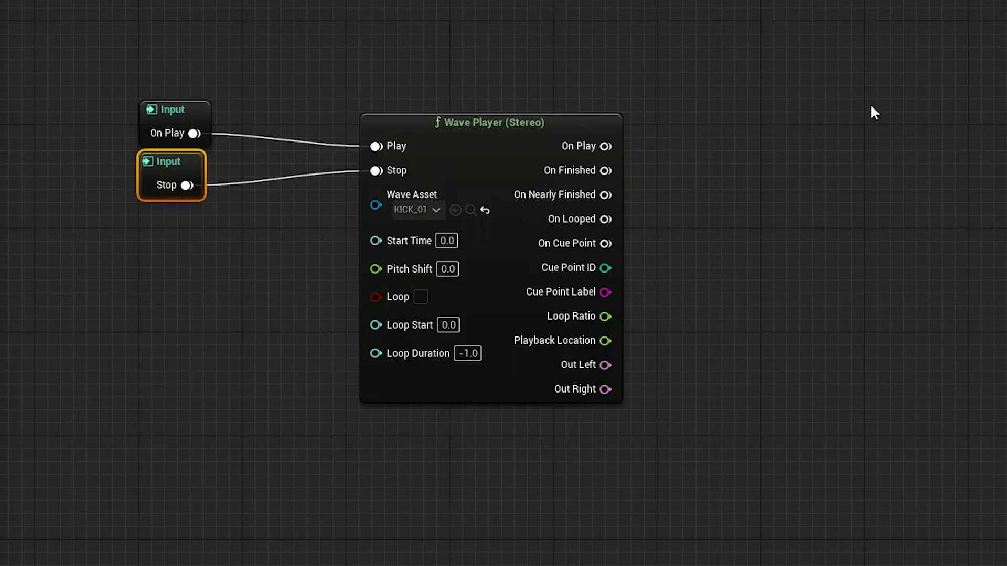
Step: Add a second Wave Player (Stereo) node and line it up below the existing one
right_click(432, 510)
text(wave)
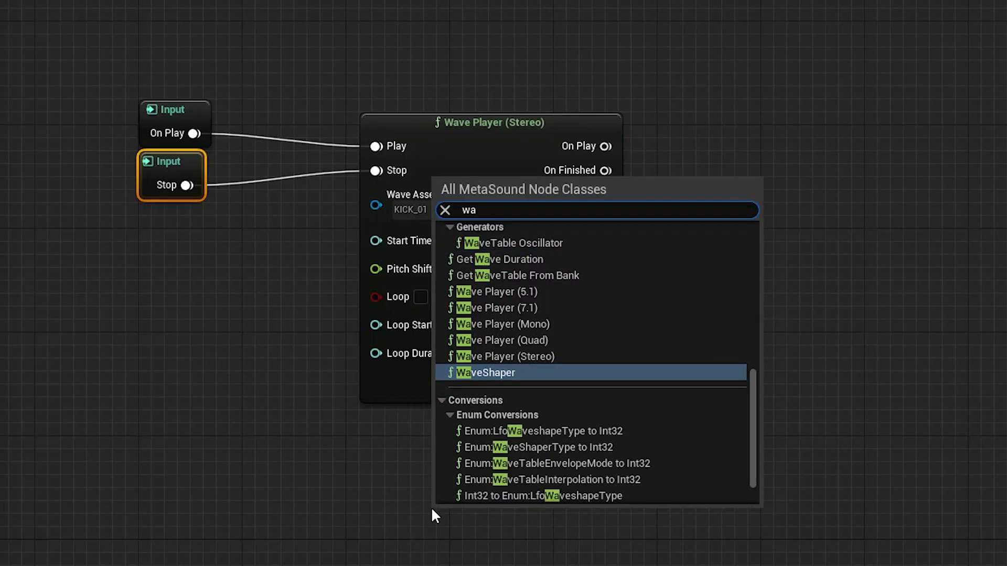
click(506, 326)
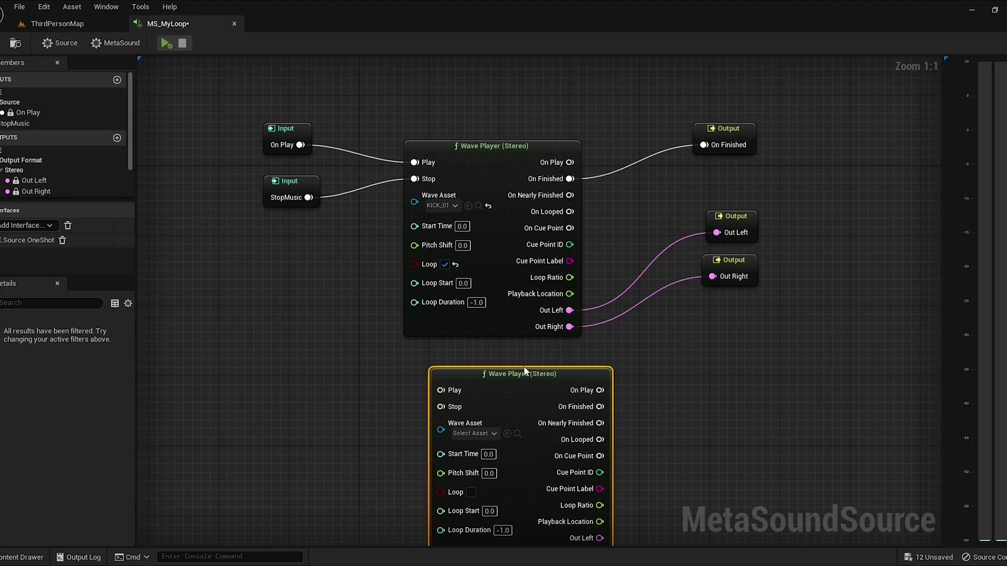
drag(524, 366, 492, 368)
right_drag(725, 402, 713, 319)
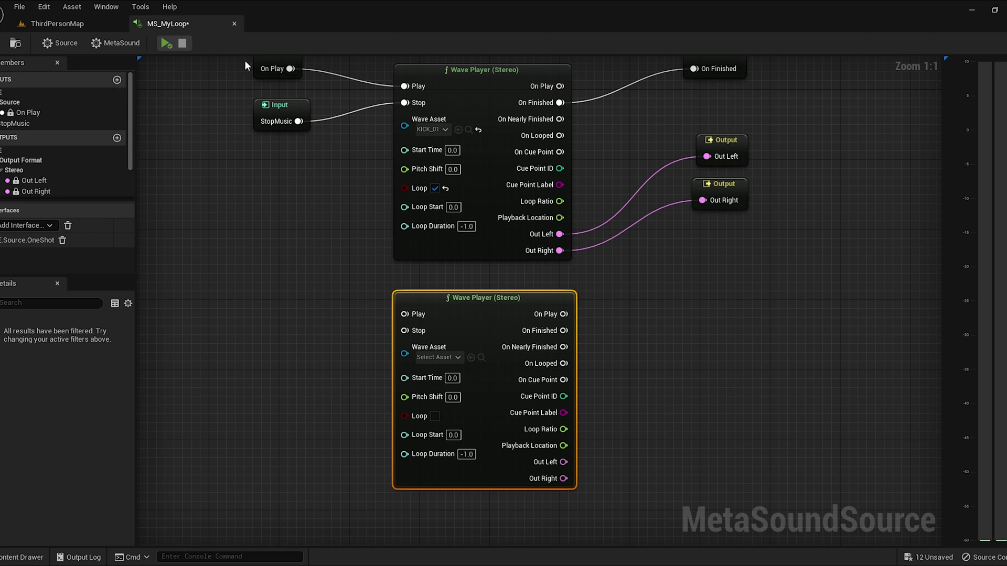
Step: Add another On Play input wired to the second Wave Player's Play, and nudge the first On Play node toward its player
click(25, 113)
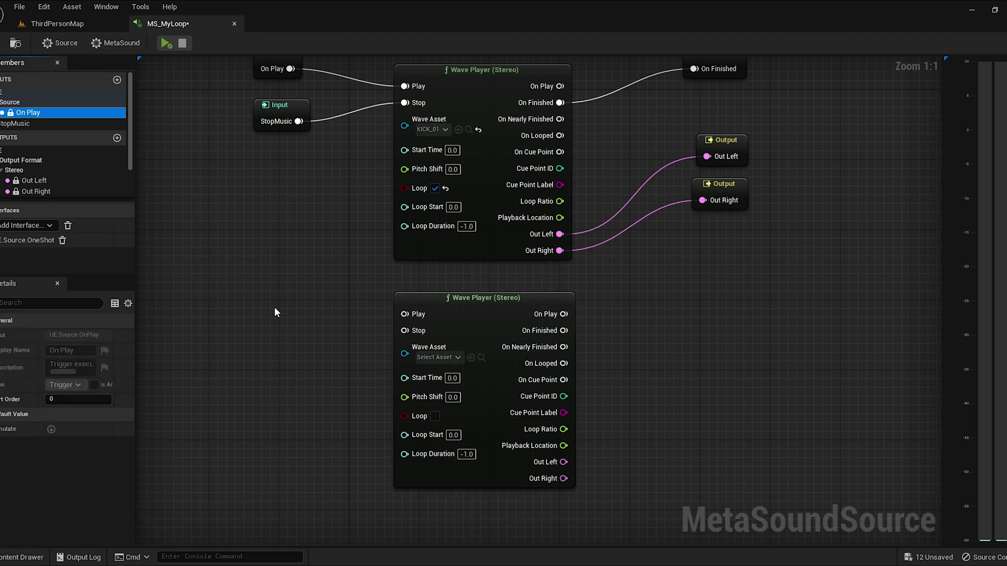
drag(274, 312, 405, 314)
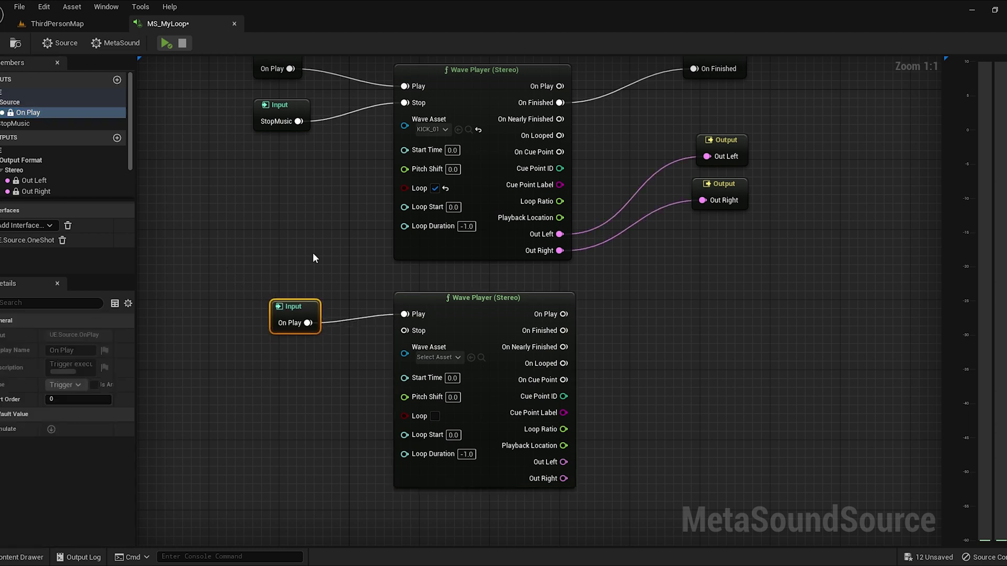
right_drag(313, 253, 314, 301)
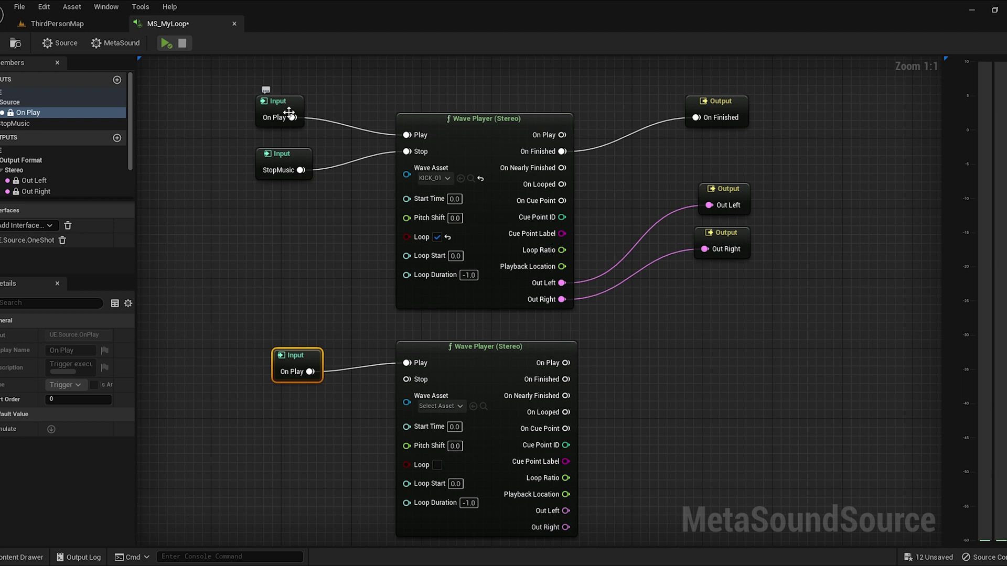
drag(288, 112, 298, 113)
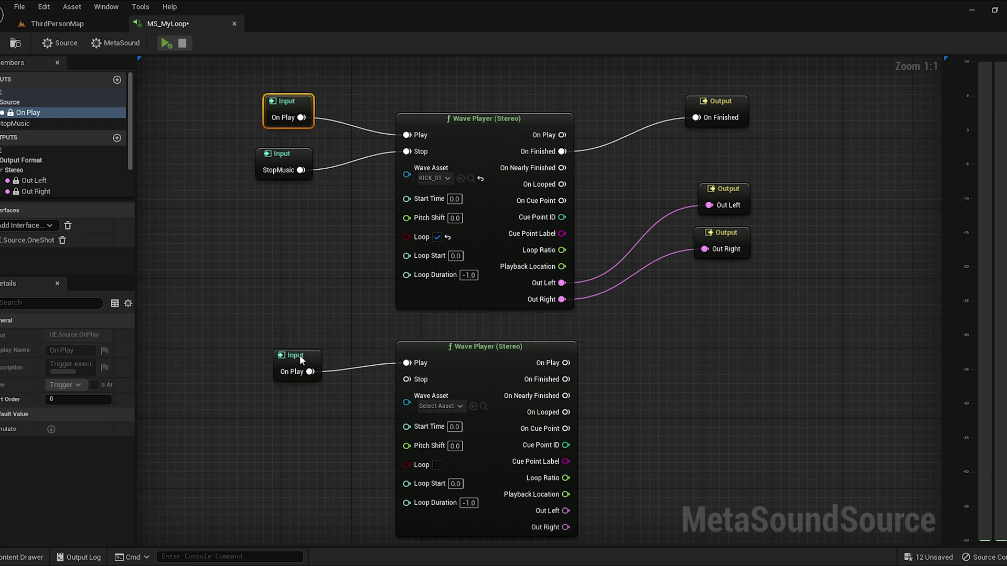
Step: Preview the MetaSound briefly to check that both On Play inputs trigger their Wave Players
click(300, 359)
click(288, 113)
click(292, 362)
click(167, 43)
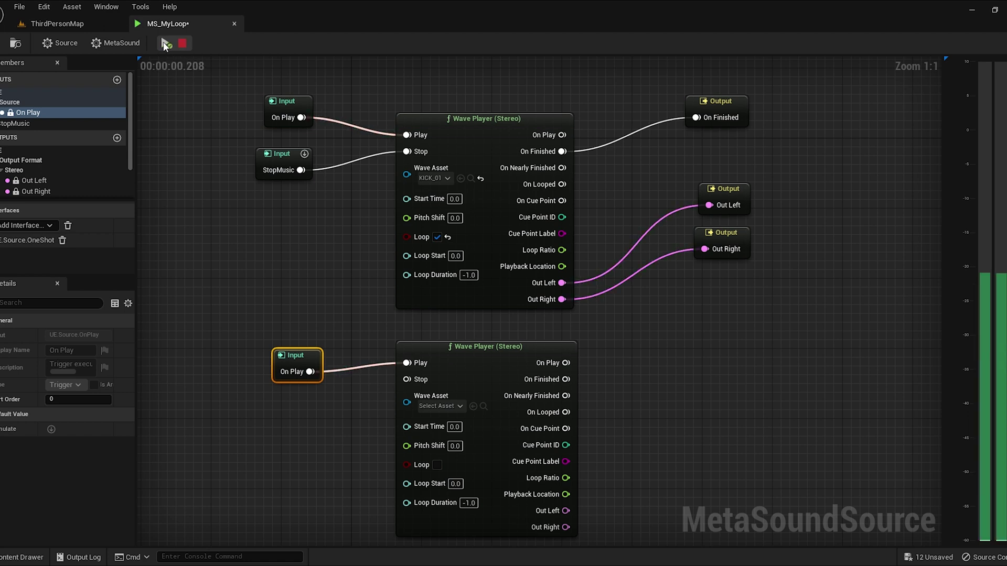
click(183, 44)
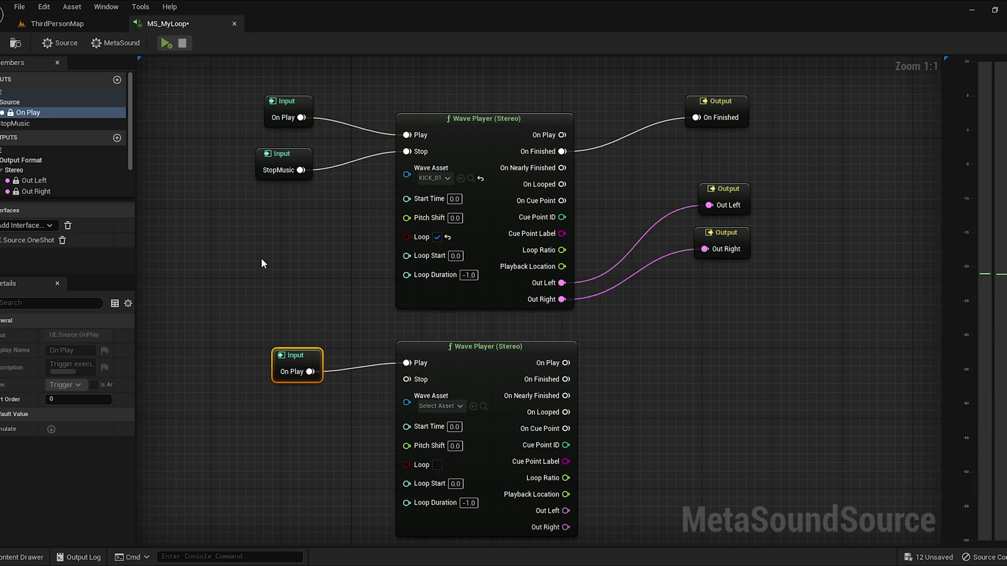
Step: Align the lower On Play node with the second Wave Player's Play pin so the wire runs straight
right_drag(261, 258, 239, 212)
drag(281, 315, 280, 306)
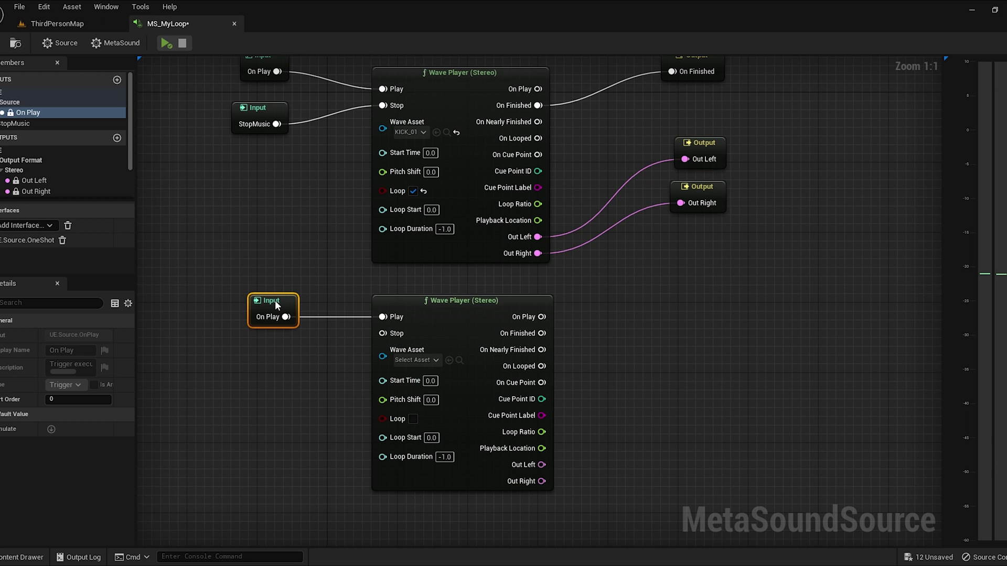
Step: Try wiring the upper On Play input to the second Wave Player's Play, and undo the connection
drag(276, 72, 386, 320)
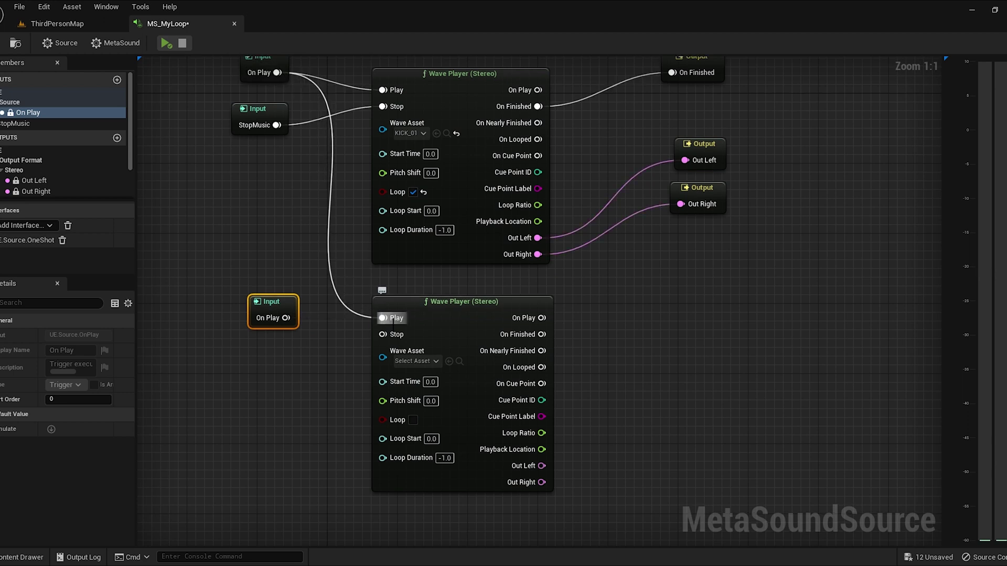
key(ctrl+z)
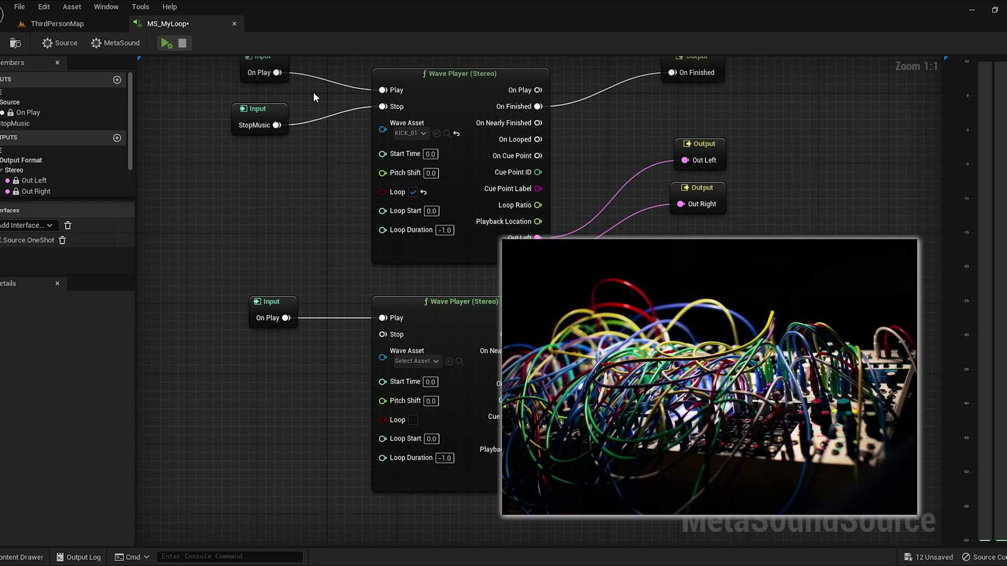
Step: Set the second Wave Player's Wave Asset to Hat_01
right_drag(334, 236, 350, 239)
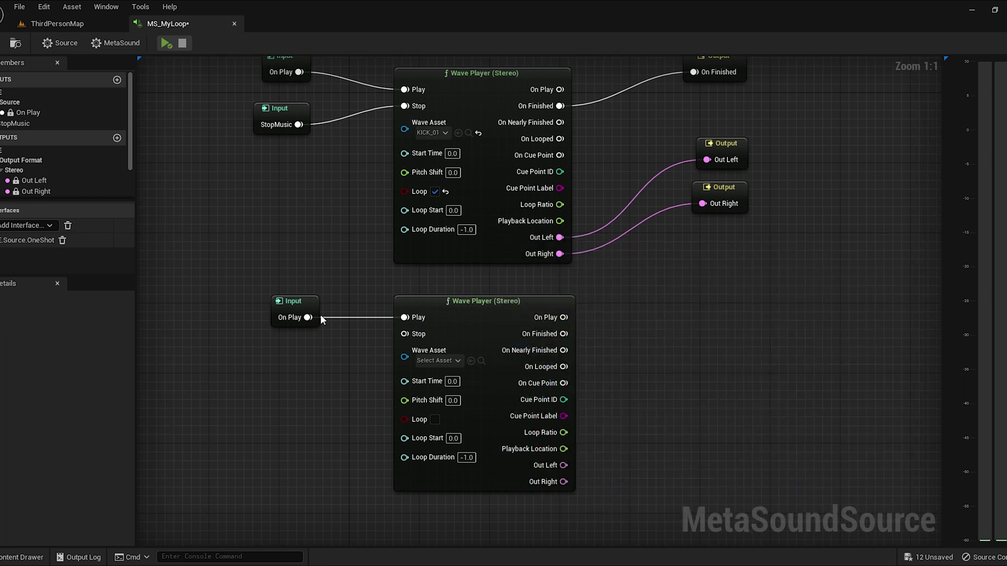
click(440, 360)
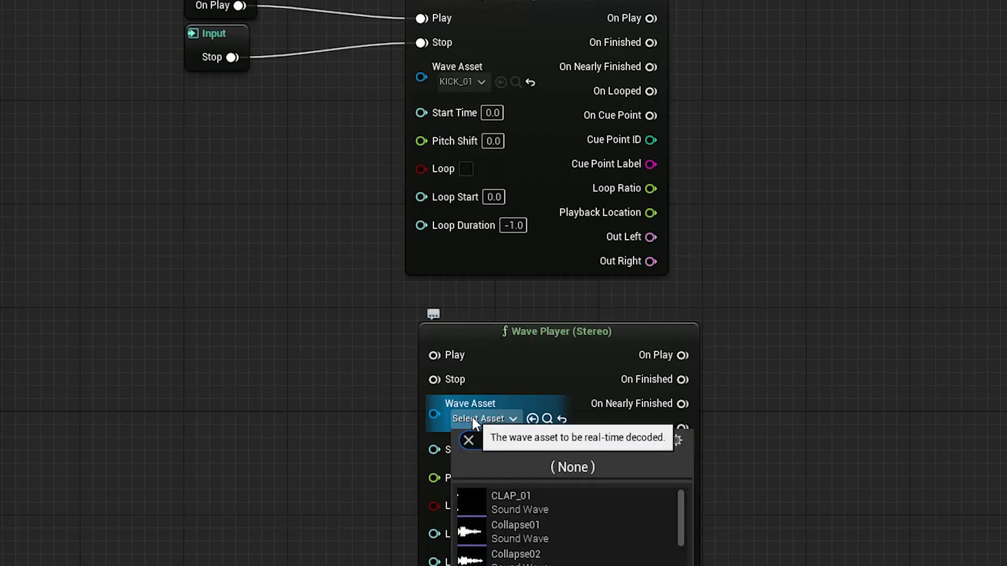
text(Hat)
click(510, 496)
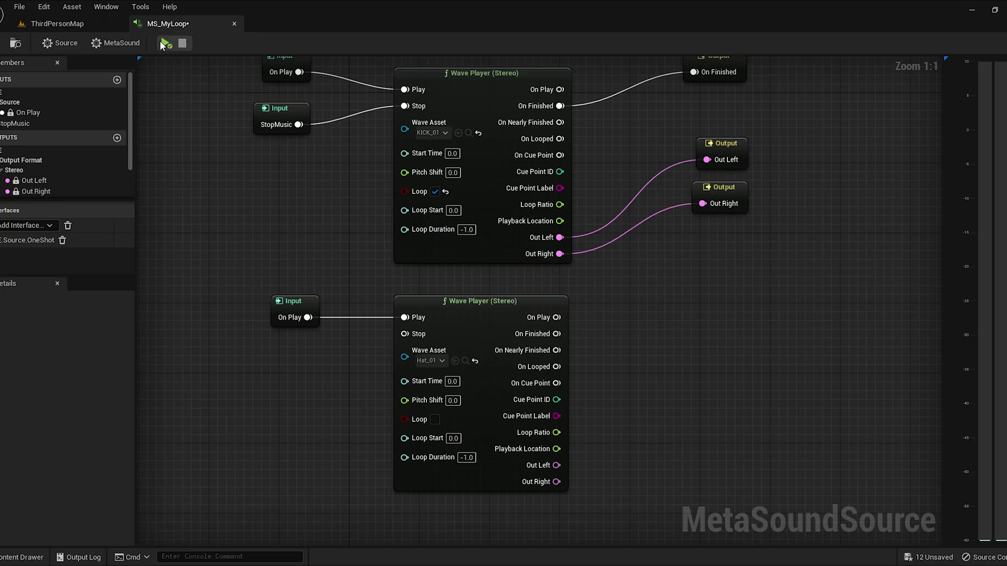
Step: Preview the MetaSound several times to hear whether the Hat_01 sample plays alongside the kick
click(165, 43)
click(181, 44)
click(167, 43)
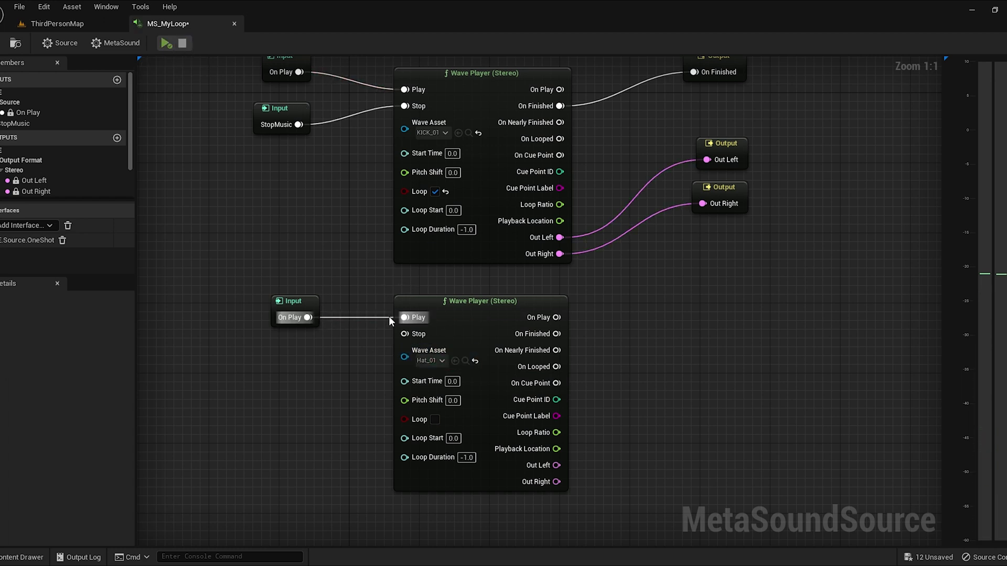
click(160, 41)
click(182, 43)
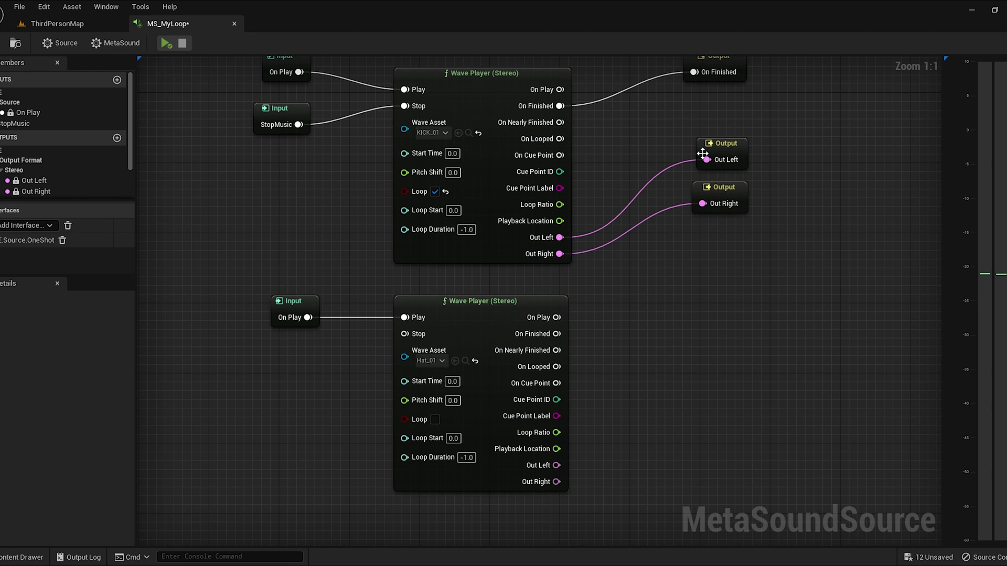
click(169, 42)
Step: Align the Out Left and Out Right output nodes to a shared left edge
right_drag(674, 265, 656, 272)
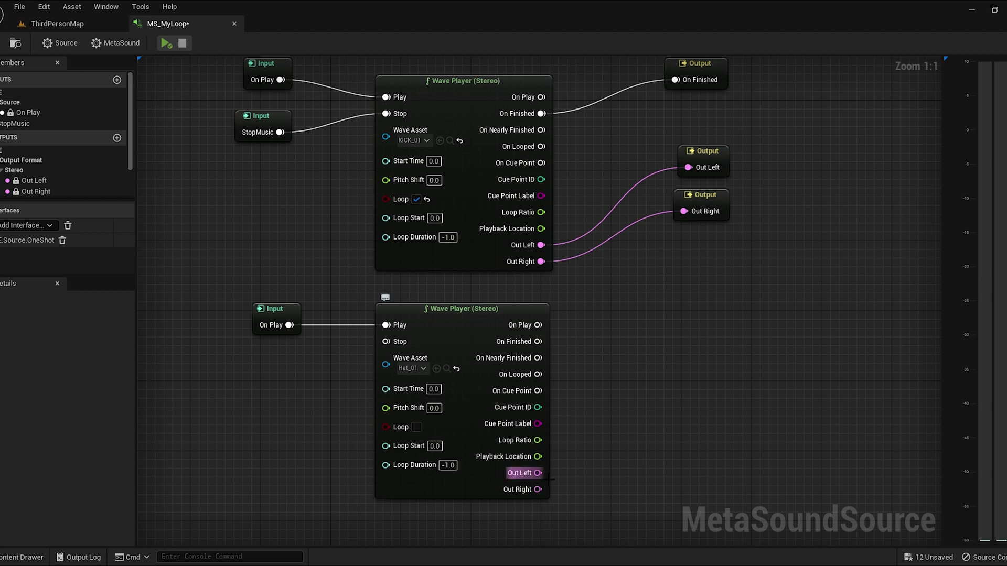
drag(703, 203, 712, 204)
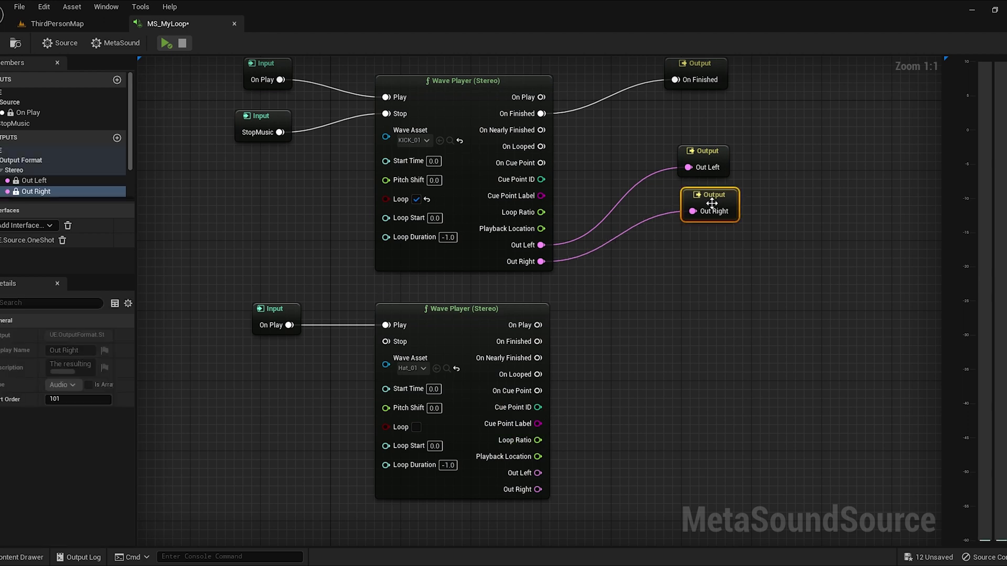
drag(706, 137, 694, 266)
key(shift+a)
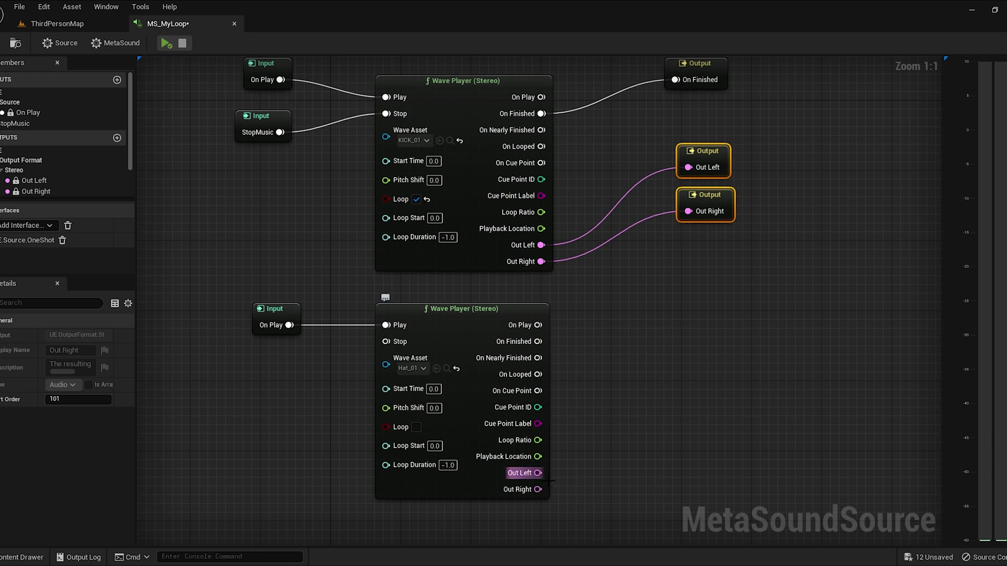
Step: Try routing the Hat_01 Wave Player's Out Left to the Out Left output, and disconnect both audio outputs
drag(537, 473, 689, 170)
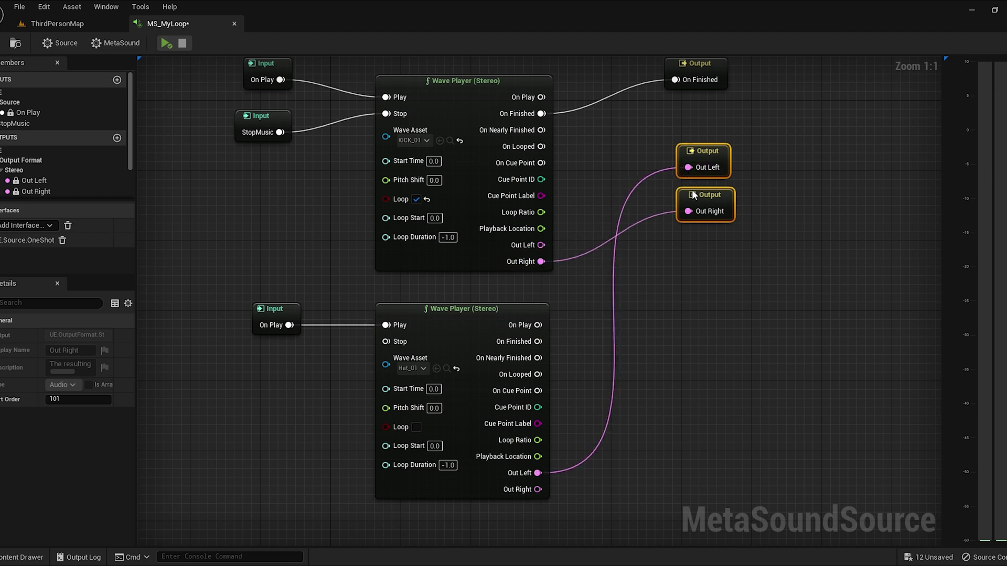
click(171, 42)
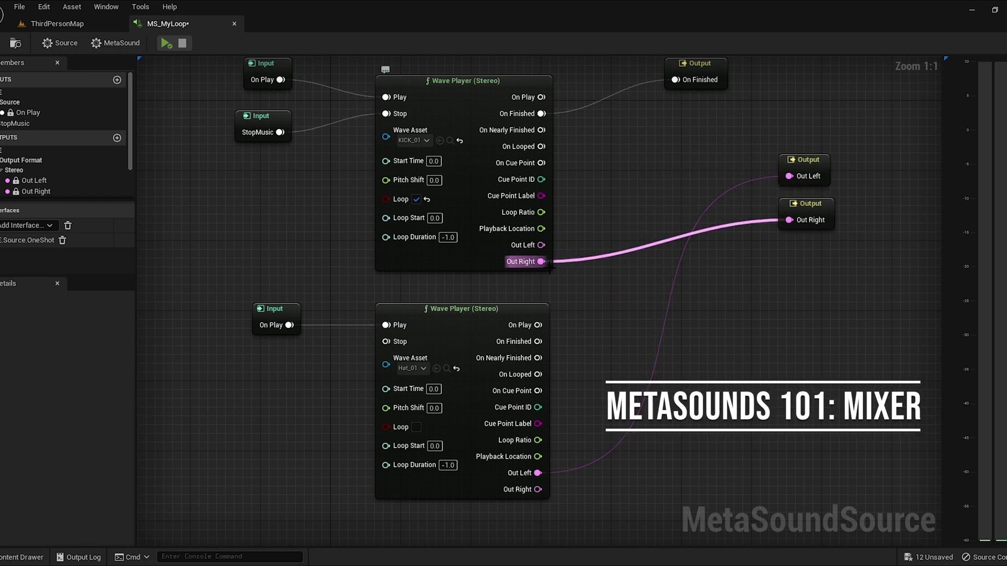
alt+click(541, 261)
alt+click(537, 473)
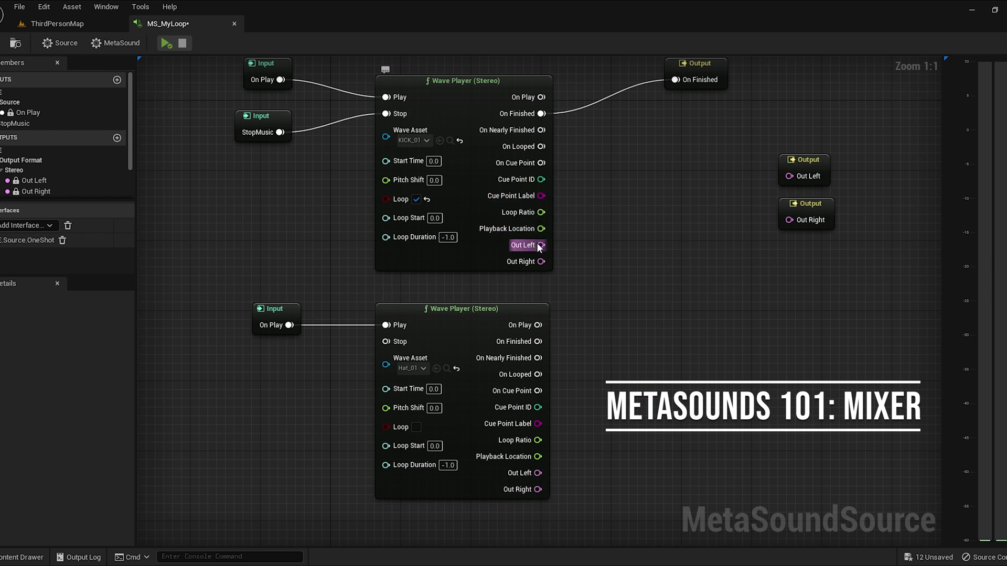
Step: Add a Stereo Mixer (2) node between the Wave Players and the outputs, with the KICK_01 player's Out Left feeding In 0 L
drag(537, 473, 640, 462)
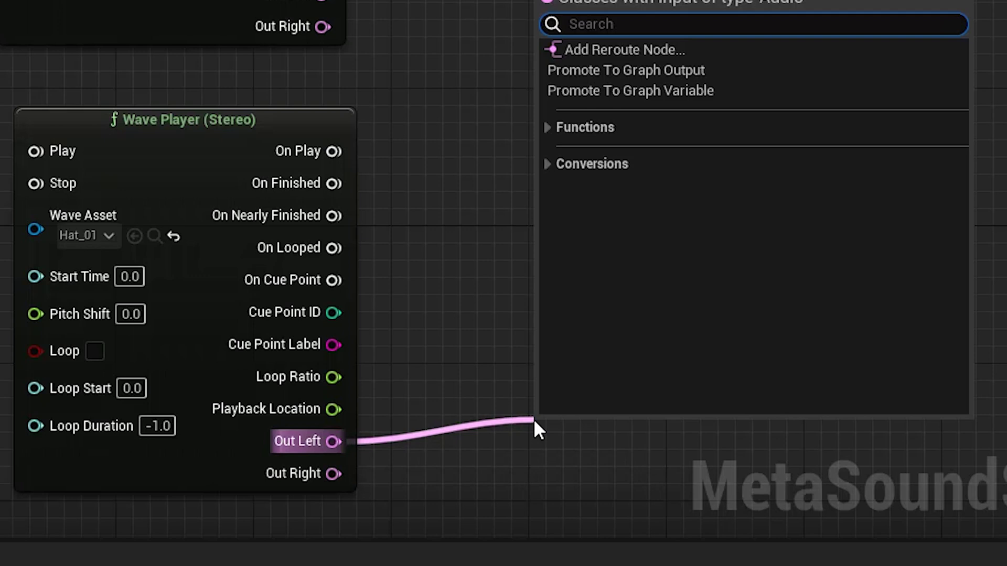
text(Mixer)
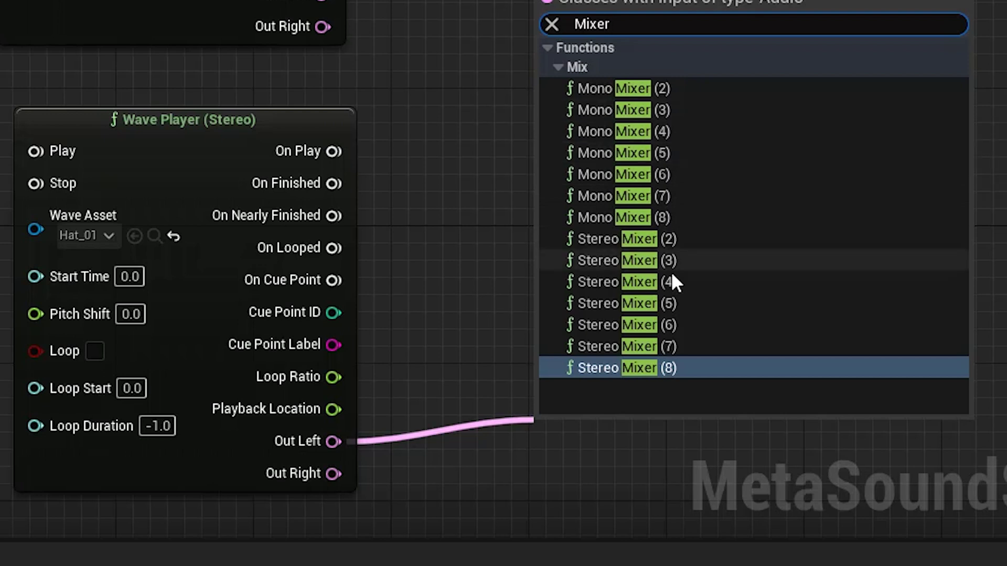
click(636, 240)
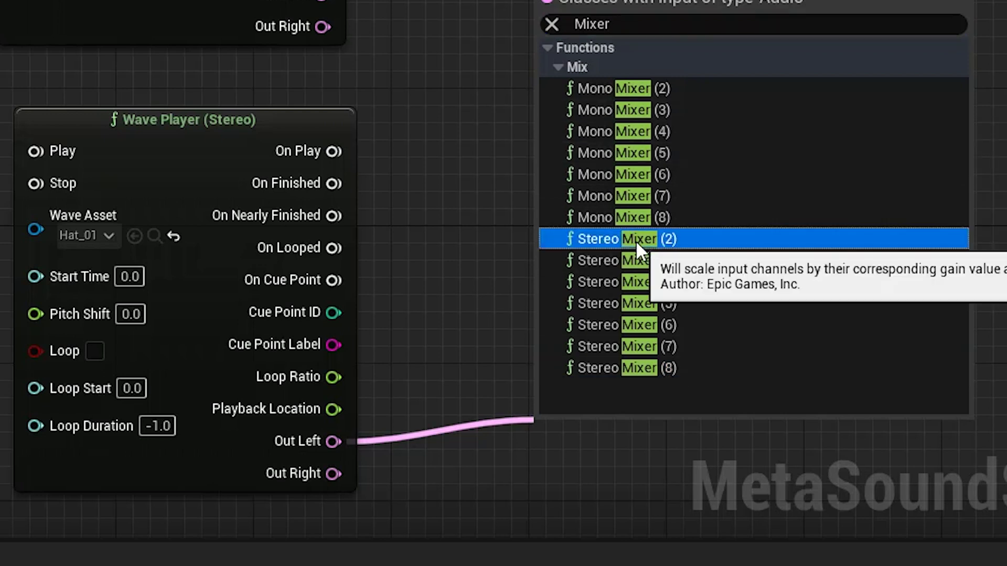
drag(756, 440, 737, 387)
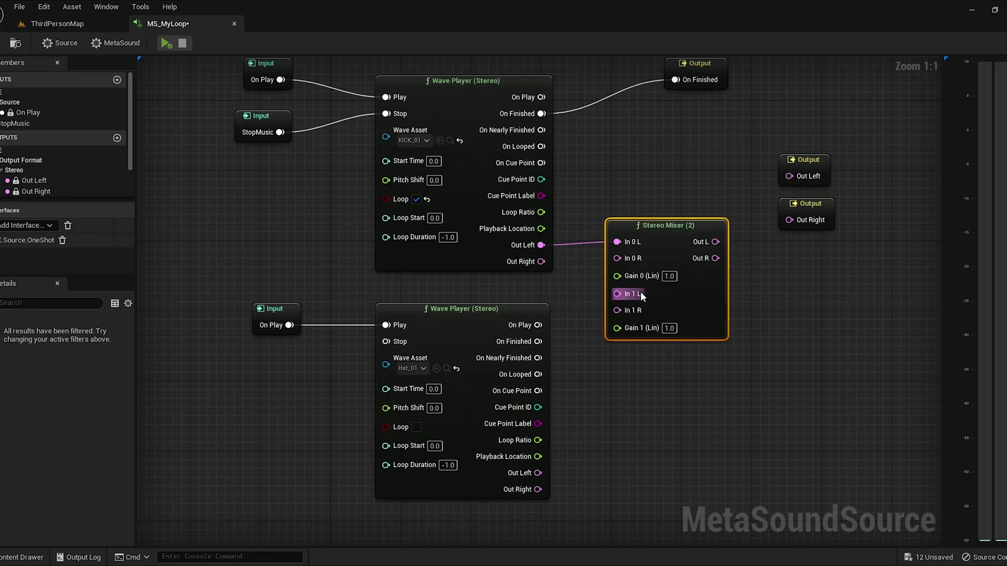
drag(663, 229, 651, 233)
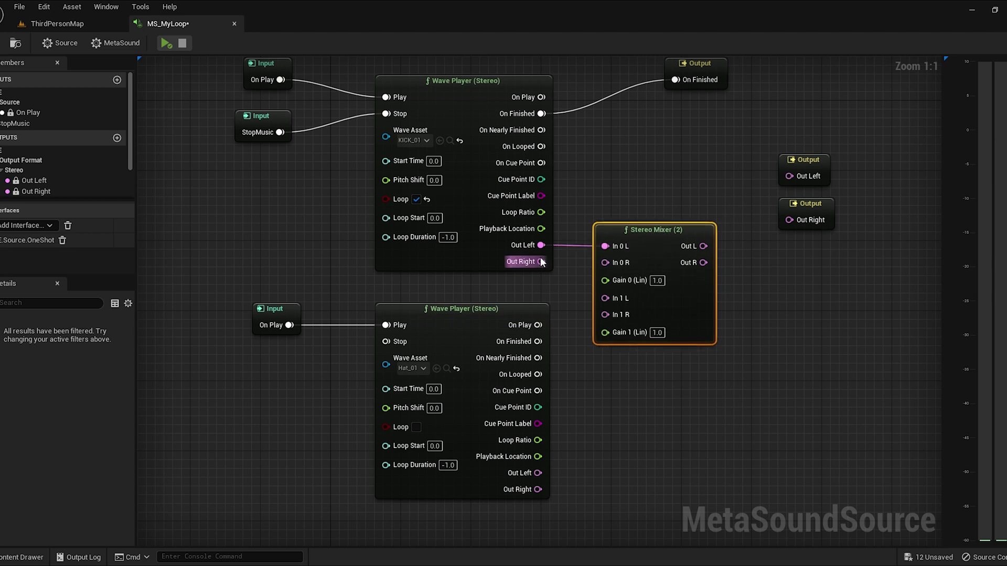
Step: Wire the KICK_01 player's Out Right to In 0 R and the Hat_01 player's Out Left and Out Right to In 1 L and In 1 R
drag(540, 262, 606, 264)
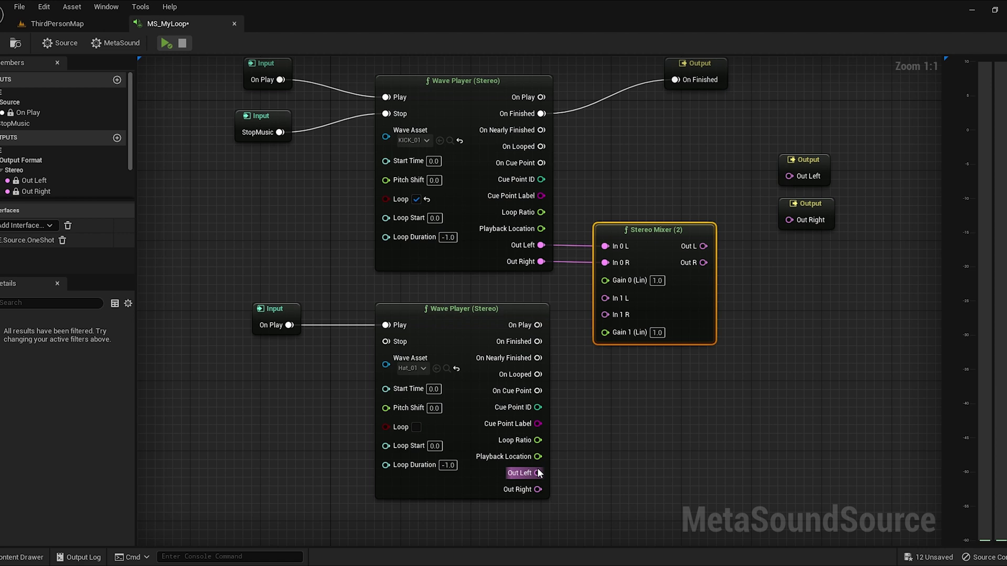
drag(537, 473, 605, 298)
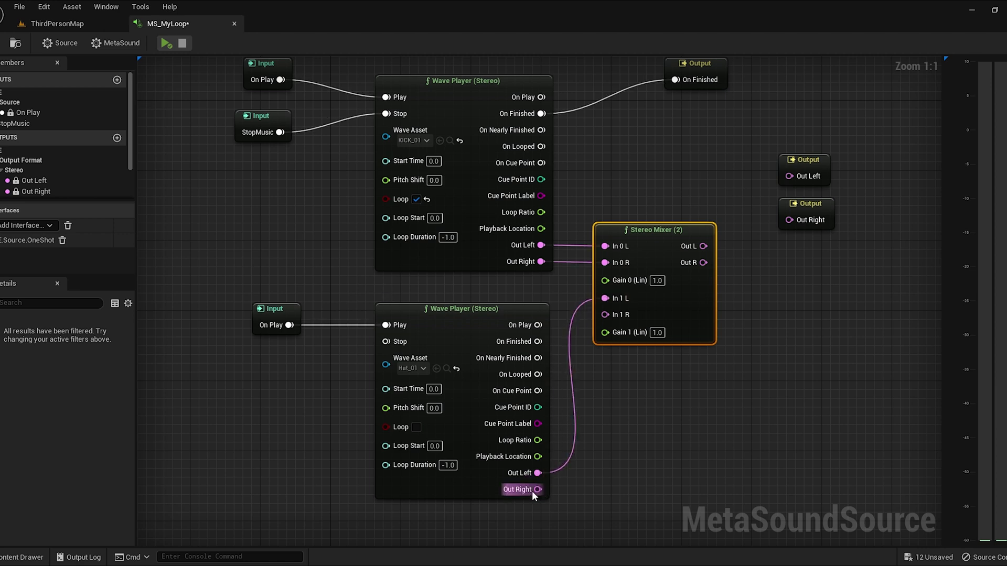
drag(538, 489, 606, 314)
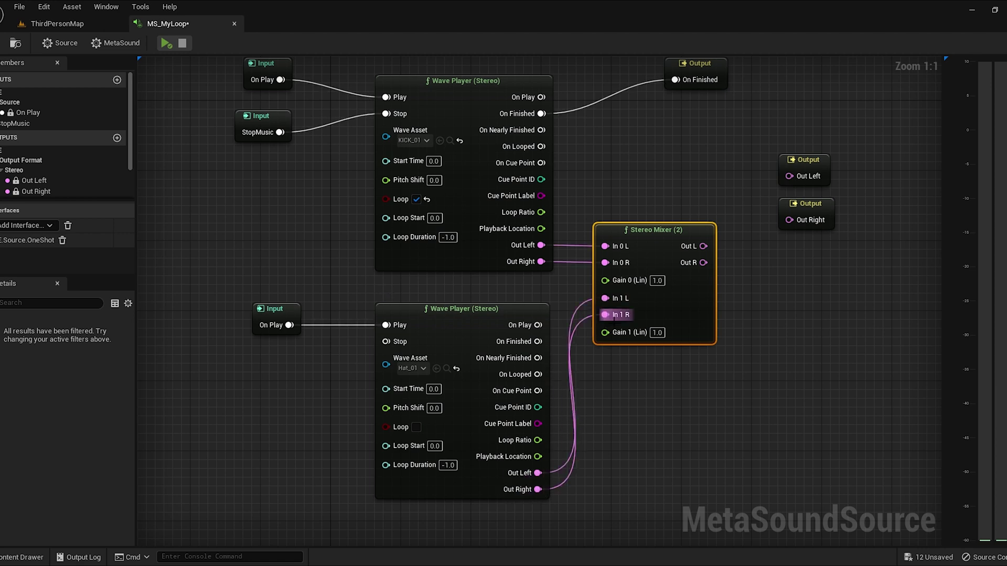
Step: Connect the Stereo Mixer's Out L and Out R to the Out Left and Out Right outputs, and preview the mix
drag(711, 255, 788, 176)
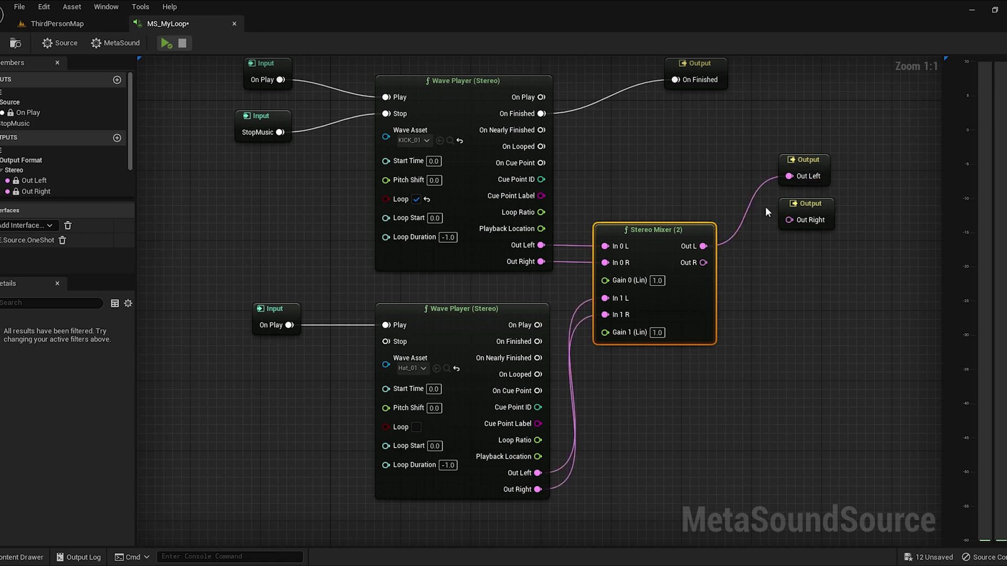
drag(703, 262, 789, 220)
click(167, 45)
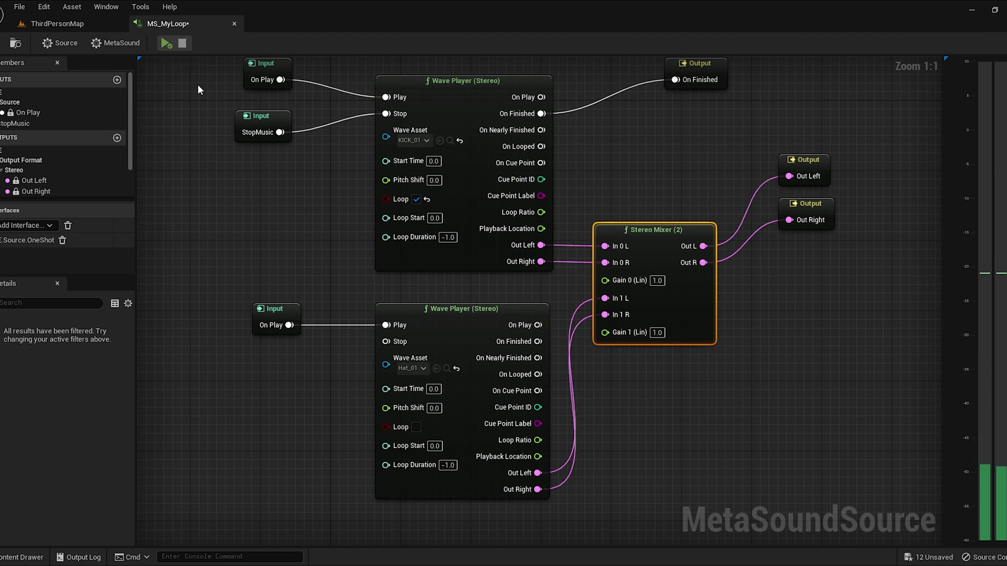
click(167, 44)
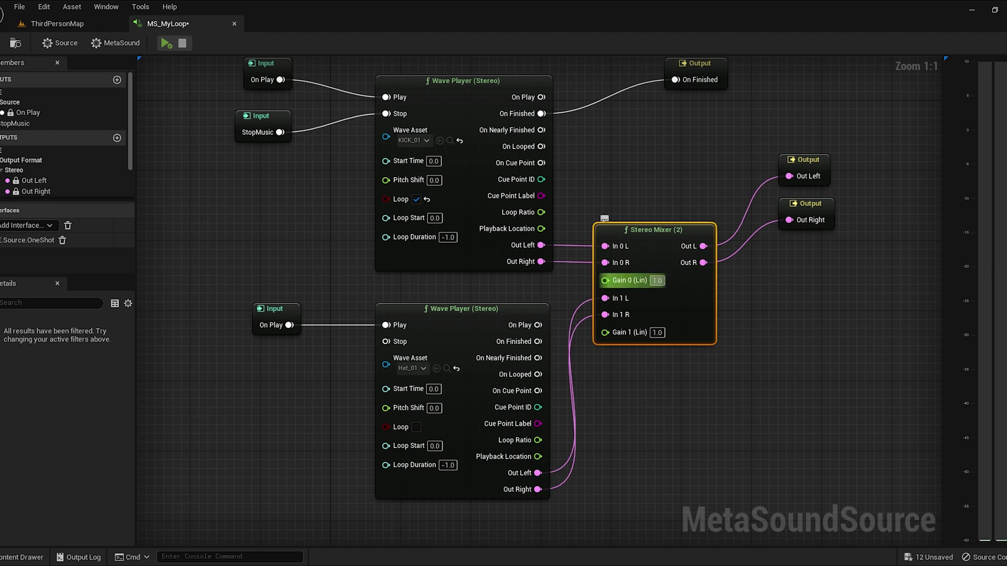
Step: Set the Stereo Mixer's Gain 0 to 0 and preview the sound with the kick muted
text(0)
key(Return)
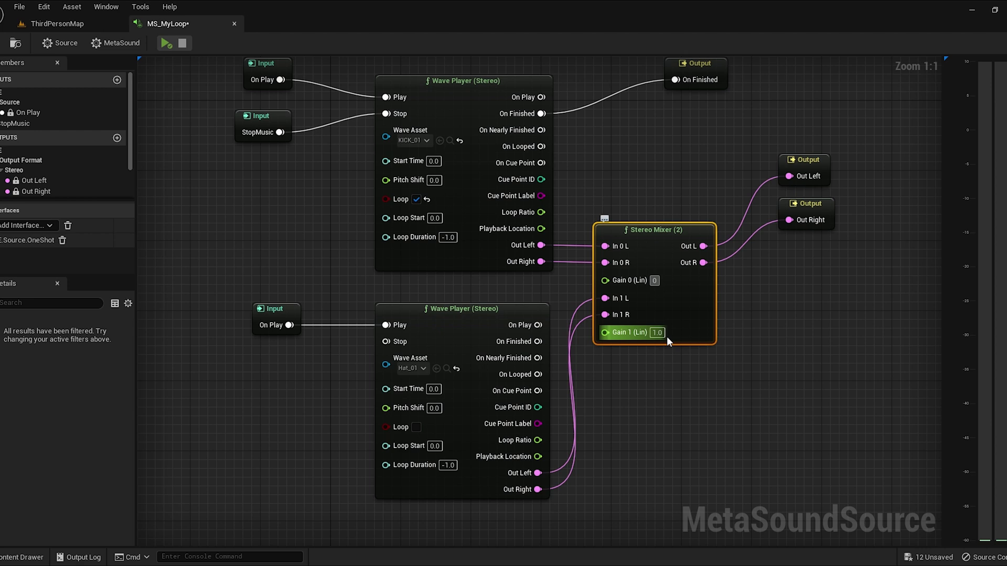
click(571, 285)
click(167, 43)
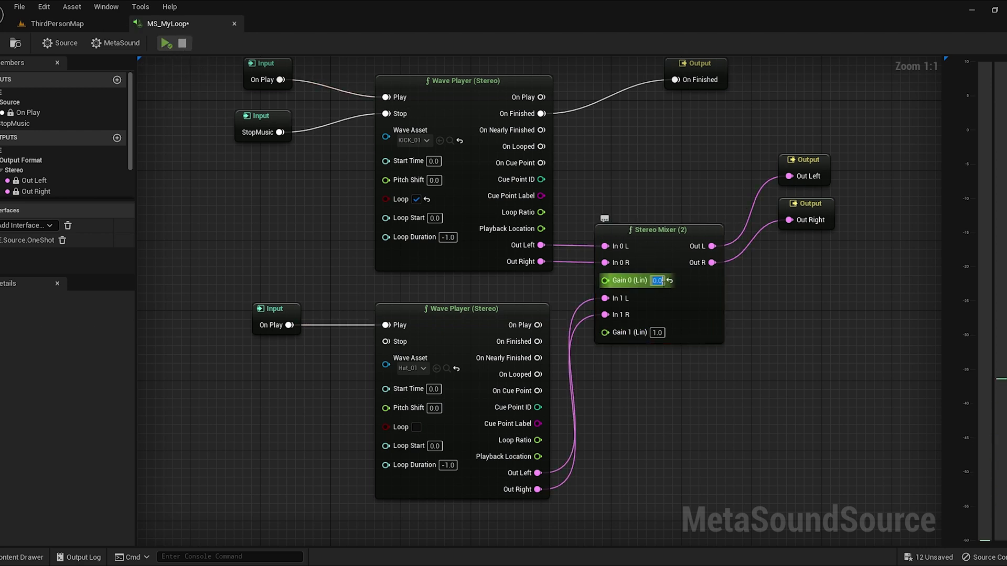
Step: Set the Stereo Mixer's Gain 0 to 1 and Gain 1 to 0, and preview the kick alone
text(1)
key(Return)
click(657, 332)
text(0)
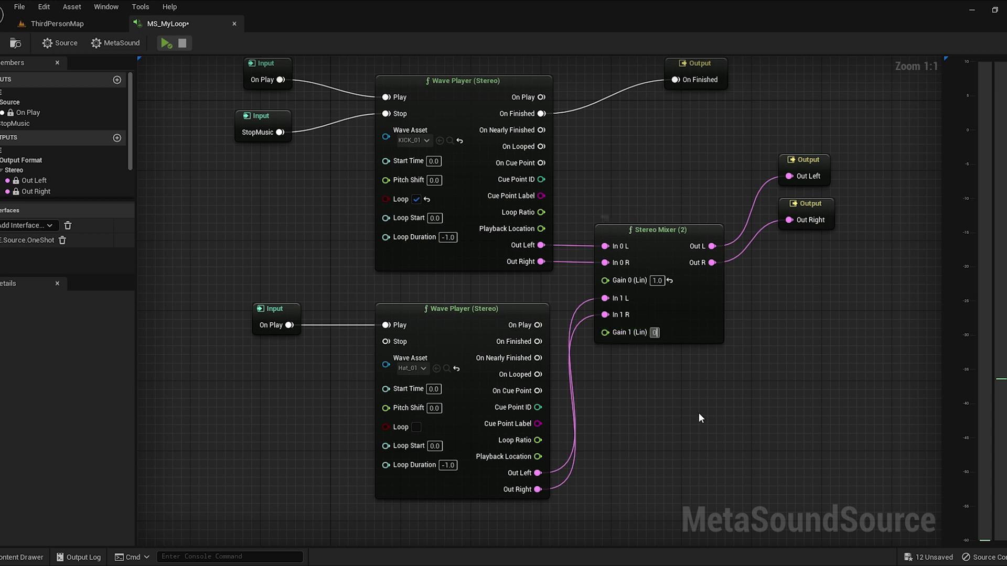
key(Return)
click(166, 43)
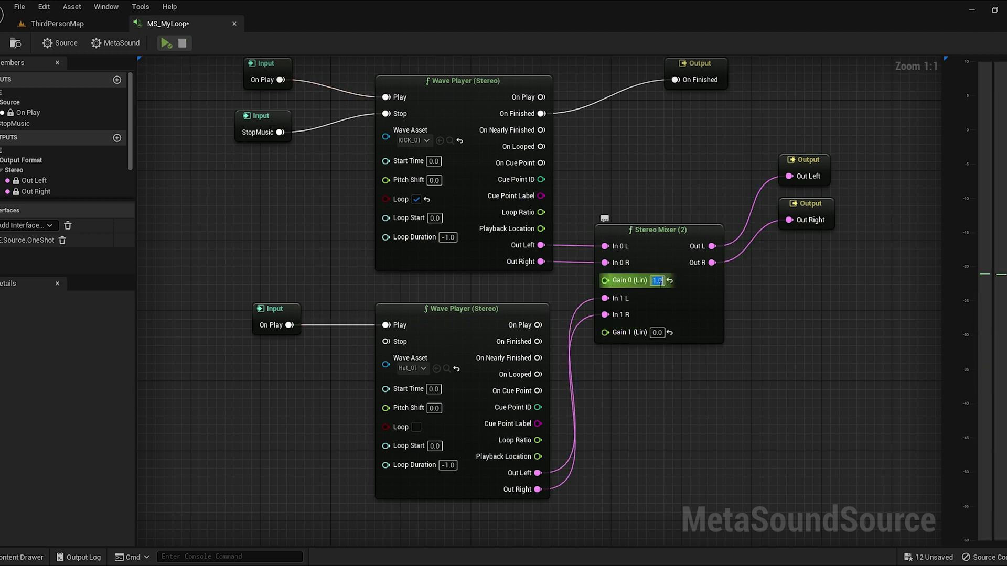
Step: Set the Stereo Mixer's Gain 1 to 0.5 and preview the mix with the quieter hi-hat
click(656, 332)
key(BackSpace)
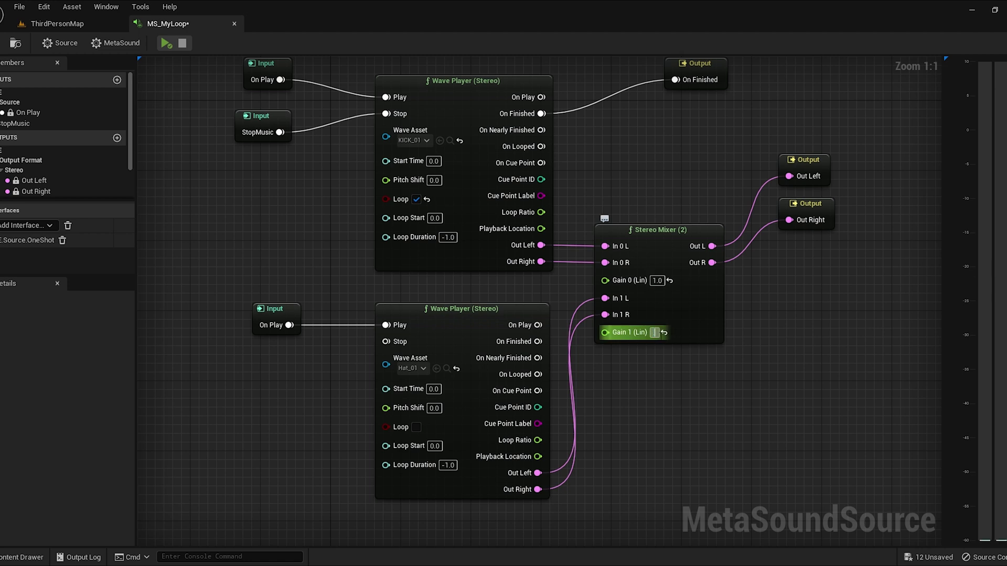
text(0.5)
key(Return)
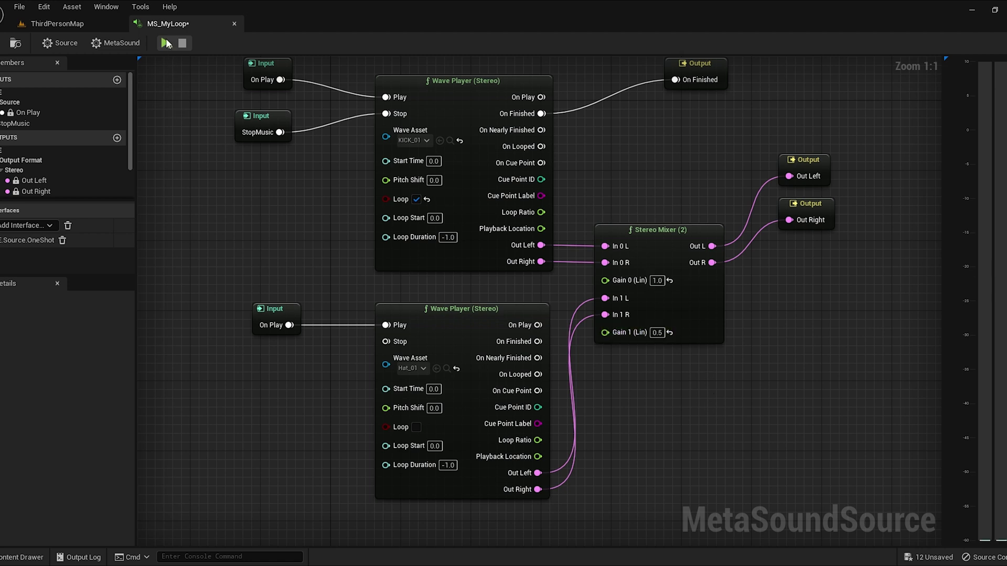
click(165, 44)
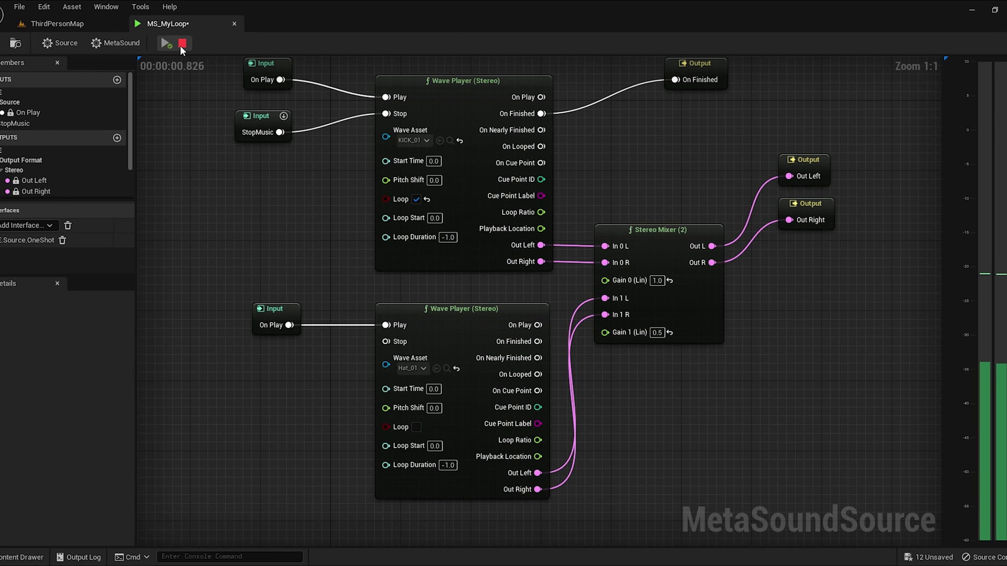
click(181, 44)
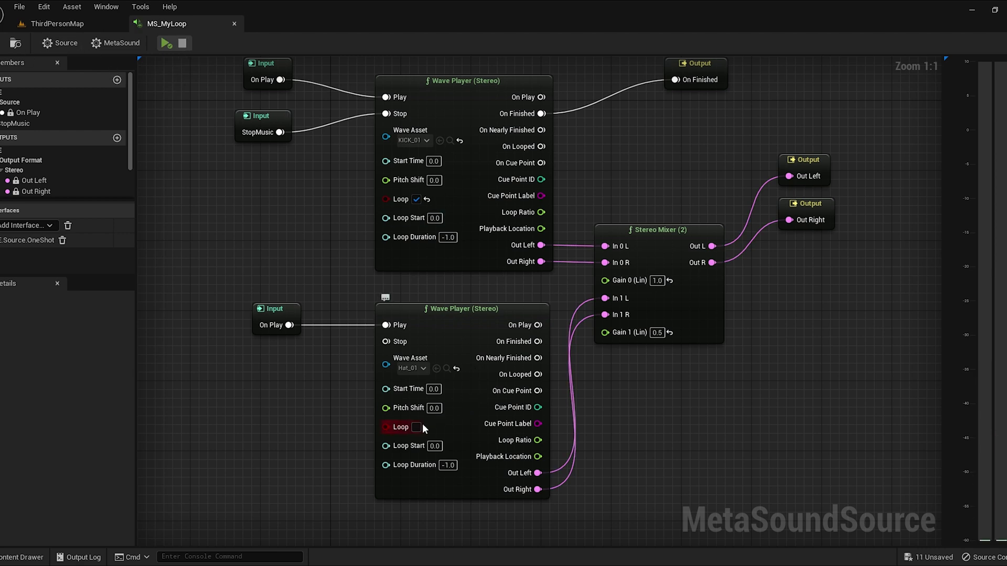
Step: Enable Loop on the Hat_01 Wave Player and preview both samples looping together
click(166, 43)
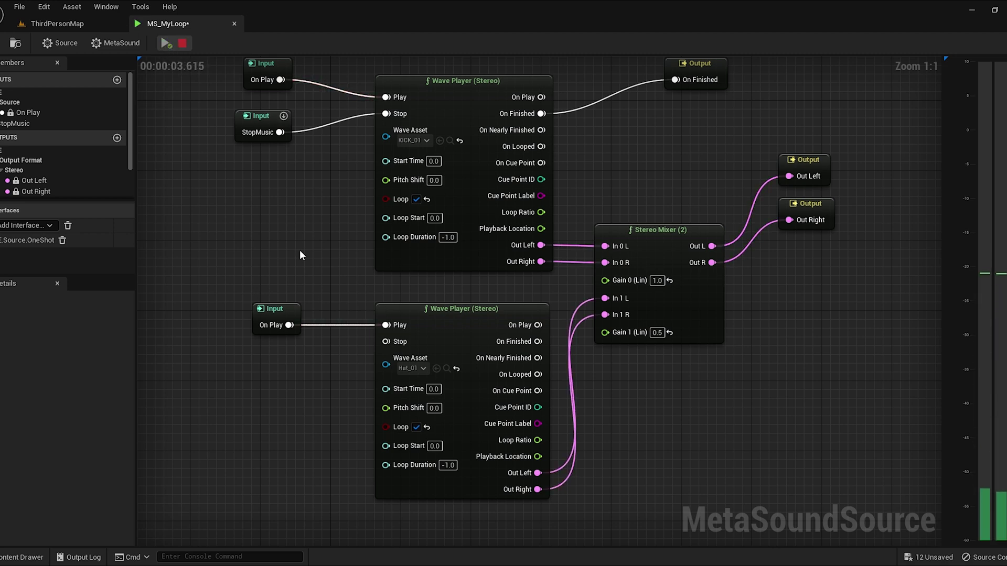
click(182, 43)
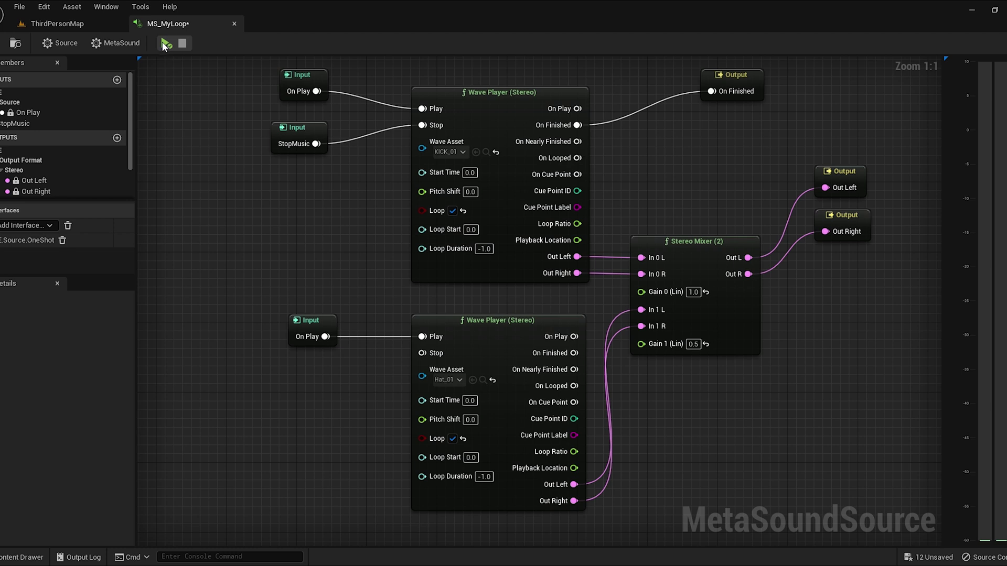
click(162, 42)
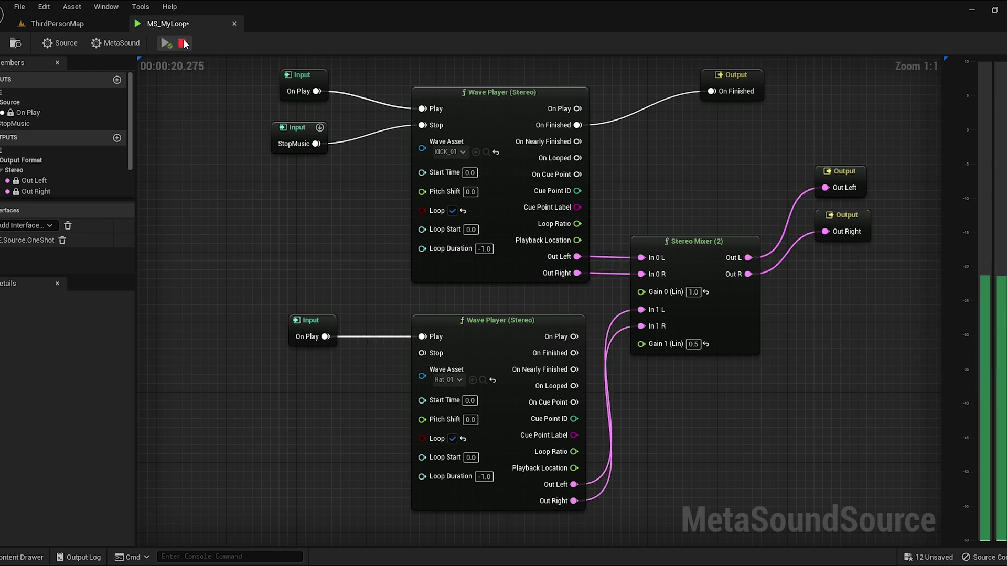
click(183, 42)
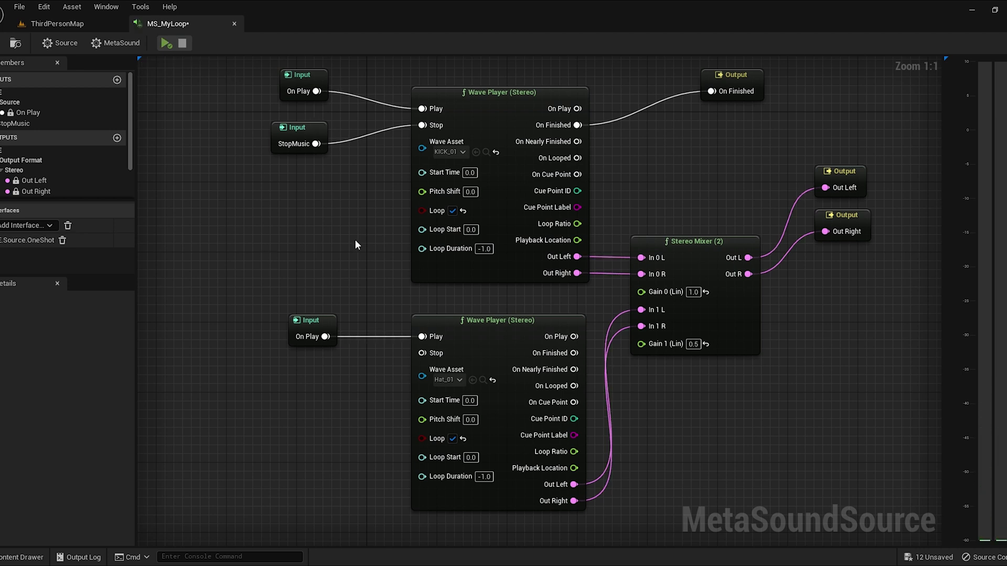
Step: Set the KICK_01 Wave Player's Start Time to 0.05 and preview how the offset changes the loop
right_drag(355, 242, 360, 243)
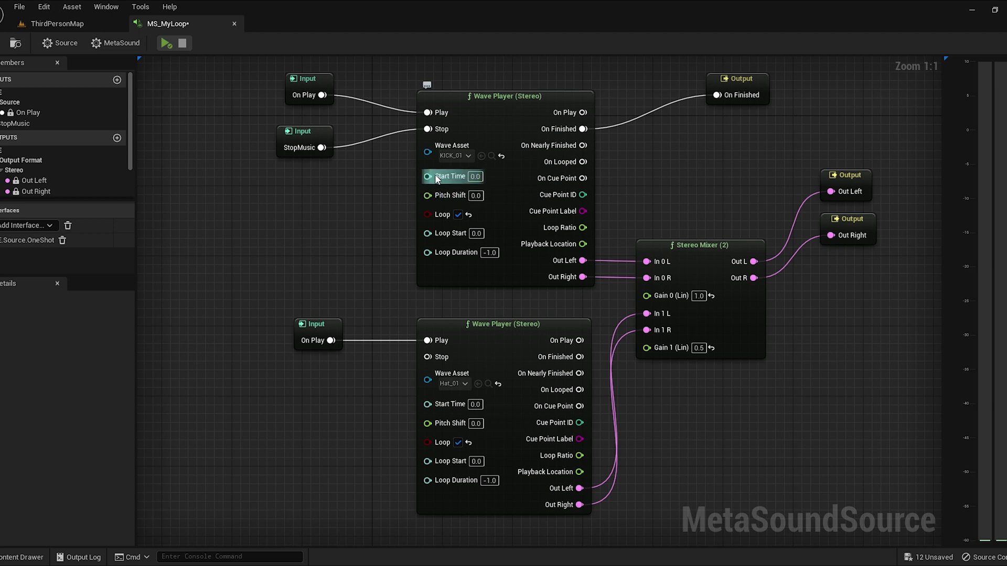
click(477, 176)
click(167, 43)
click(182, 43)
click(300, 192)
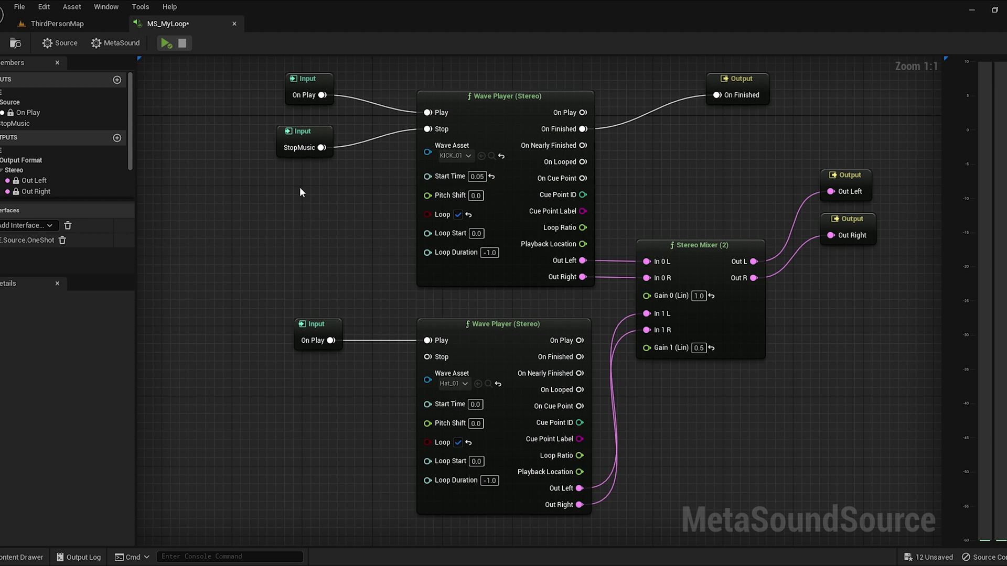
click(165, 44)
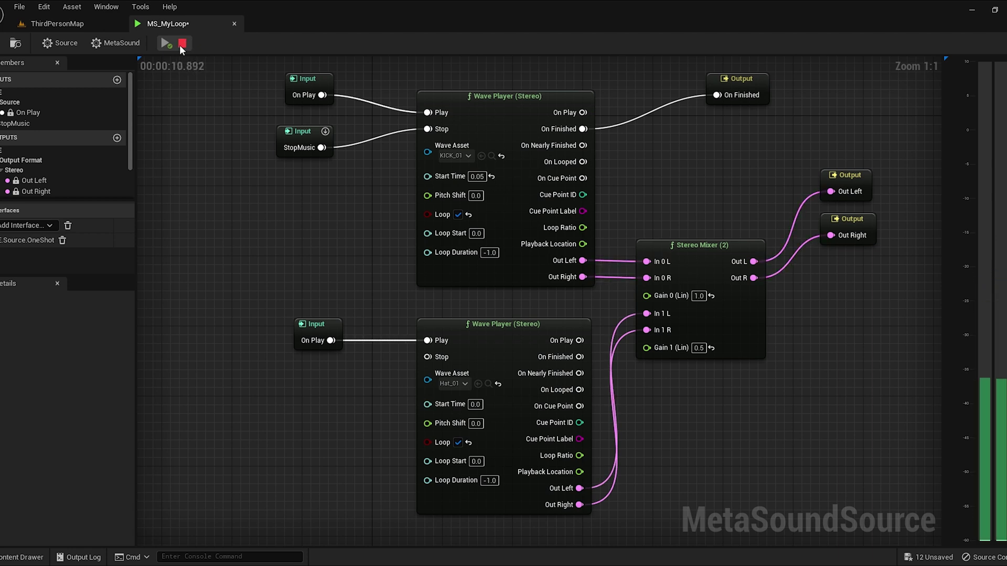
click(180, 45)
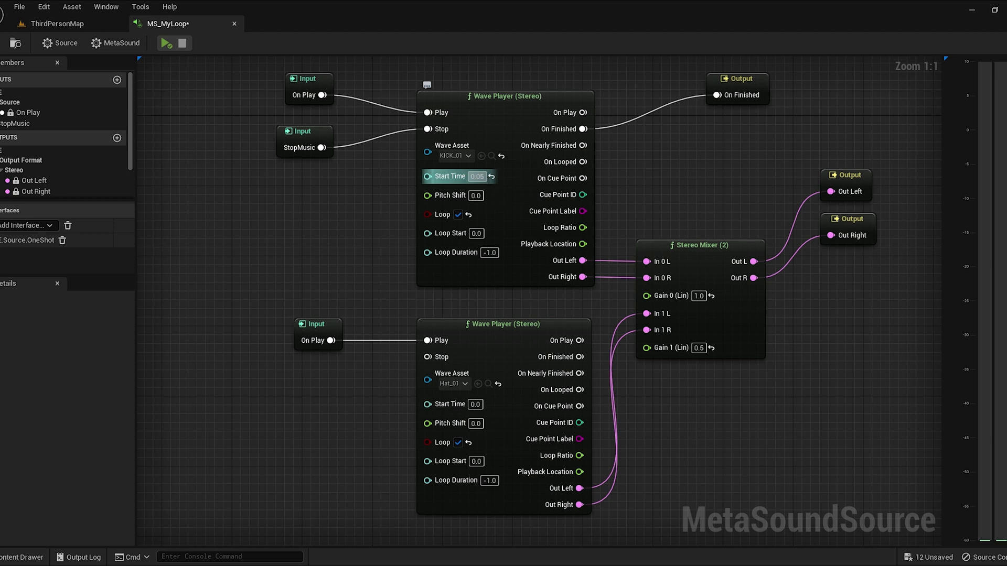
Step: Set the Stereo Mixer's Gain 0 to 0 and preview the hi-hat alone
click(369, 197)
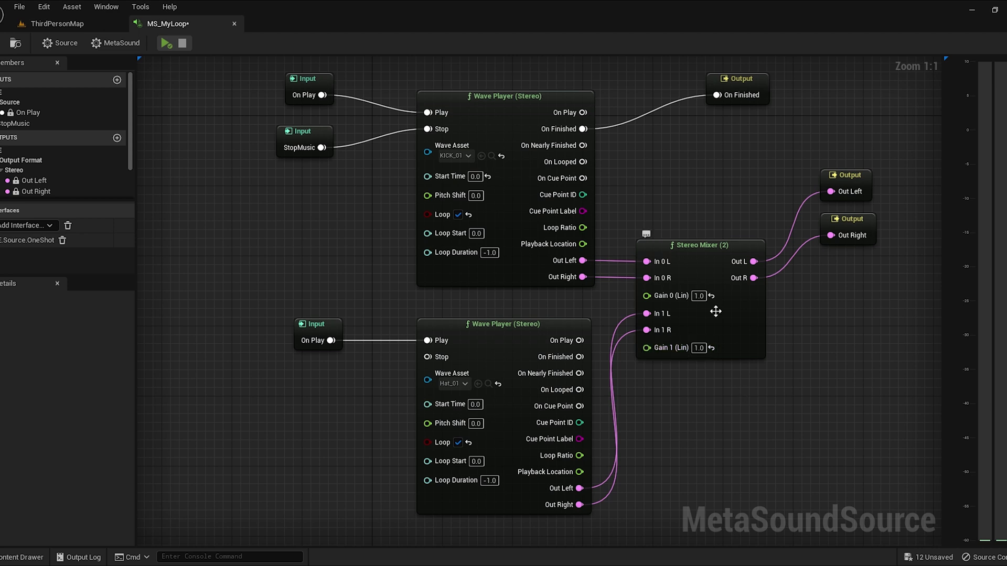
click(700, 295)
text(10)
key(Return)
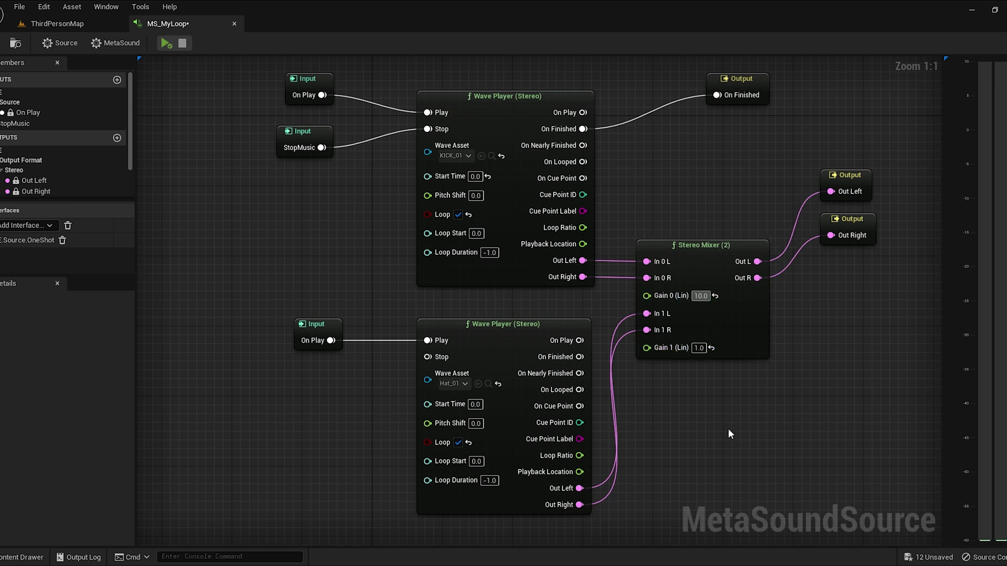
text(0)
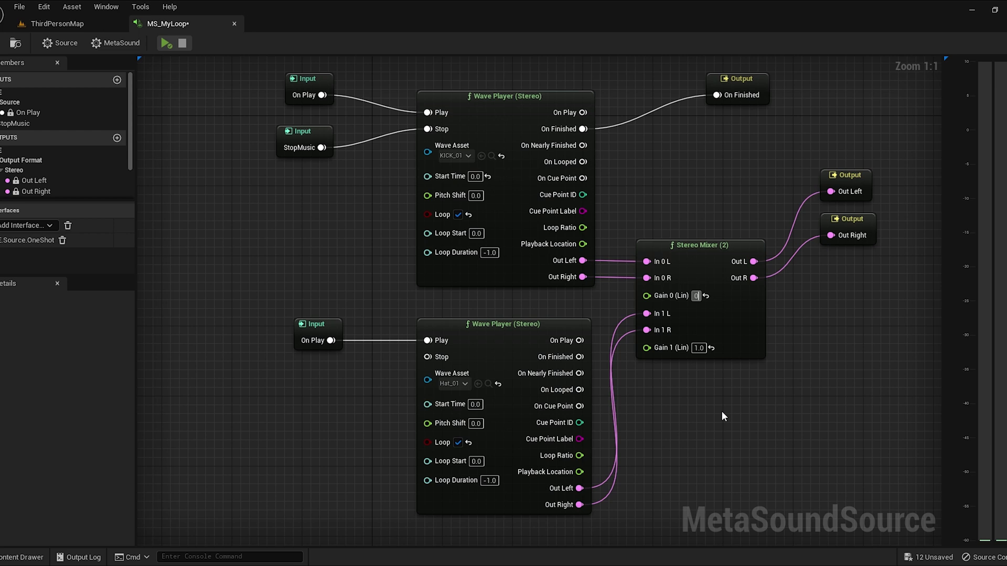
key(Return)
click(163, 46)
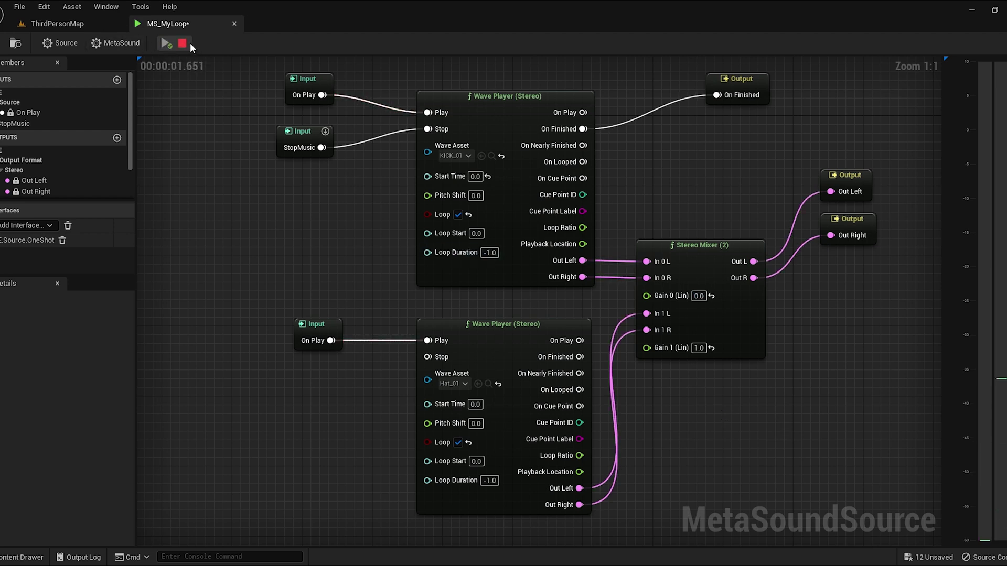
click(182, 43)
Step: Set the Hat_01 Wave Player's Pitch Shift to 2 and preview the hi-hat
click(475, 424)
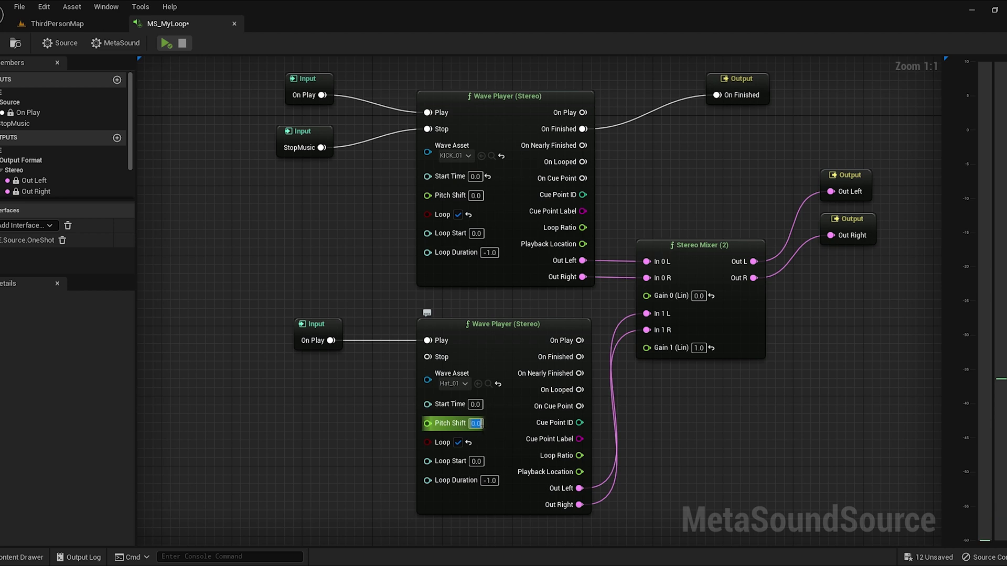
text(2)
key(Return)
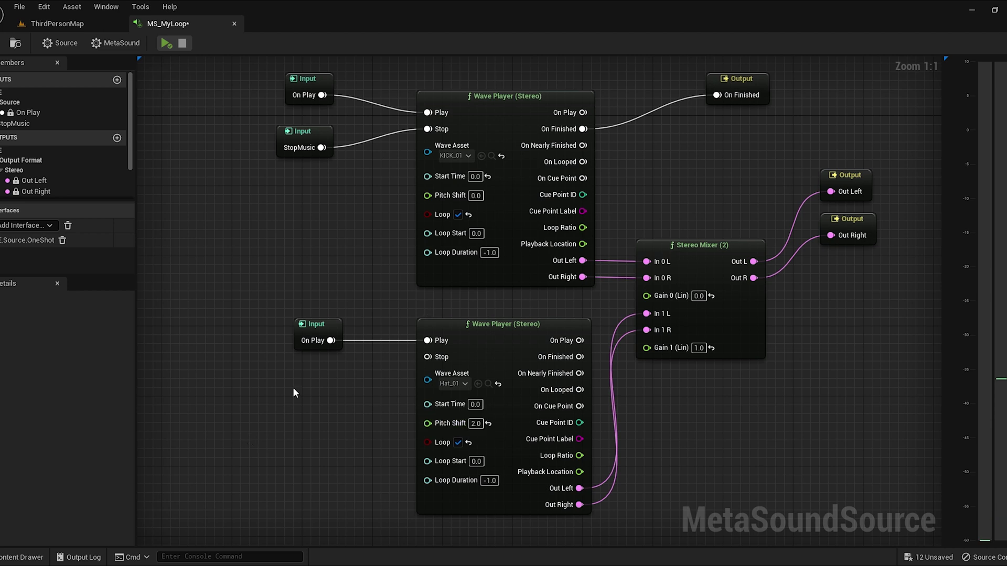
click(166, 44)
click(183, 43)
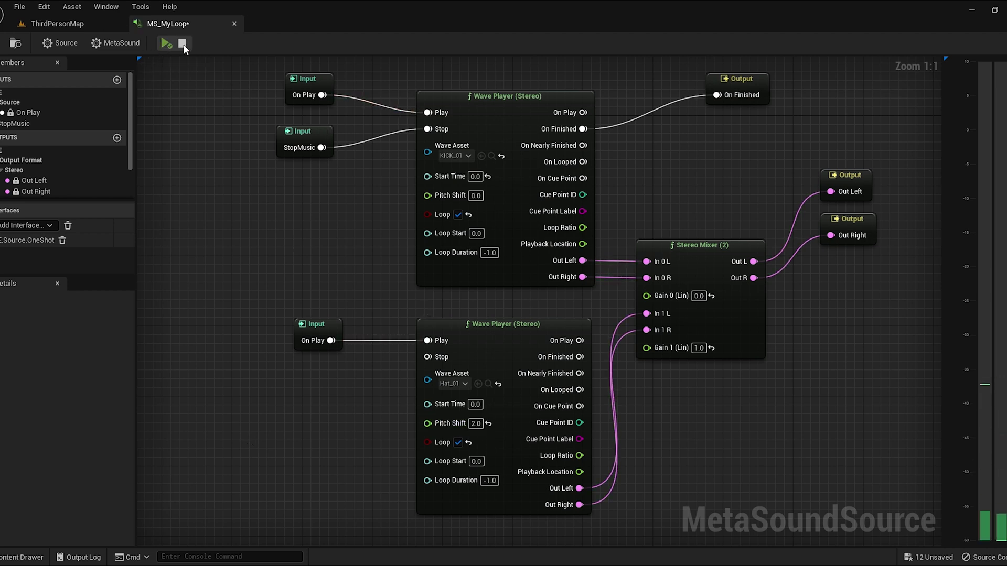
Step: Raise the Hat_01 Wave Player's Pitch Shift to 12 and preview the higher hi-hat
drag(476, 423, 506, 423)
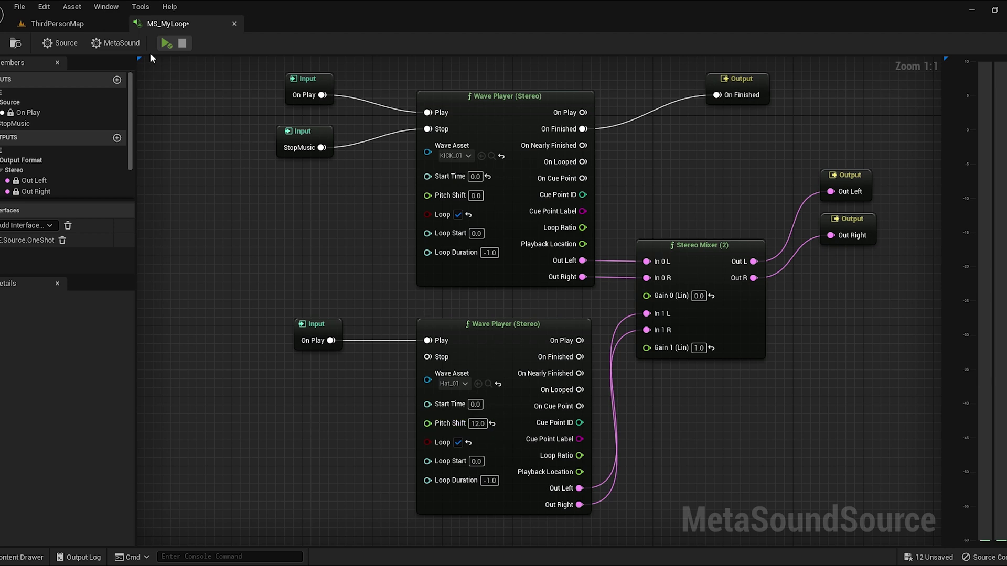
click(166, 43)
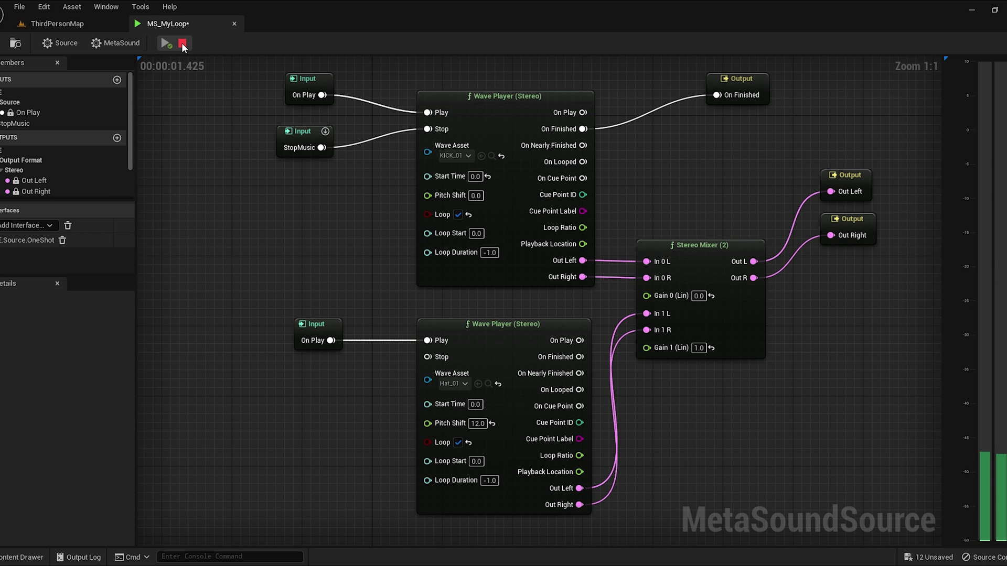
click(183, 44)
Step: Reset the Hat_01 Wave Player's Pitch Shift to 0 and promote it to a graph input
click(478, 423)
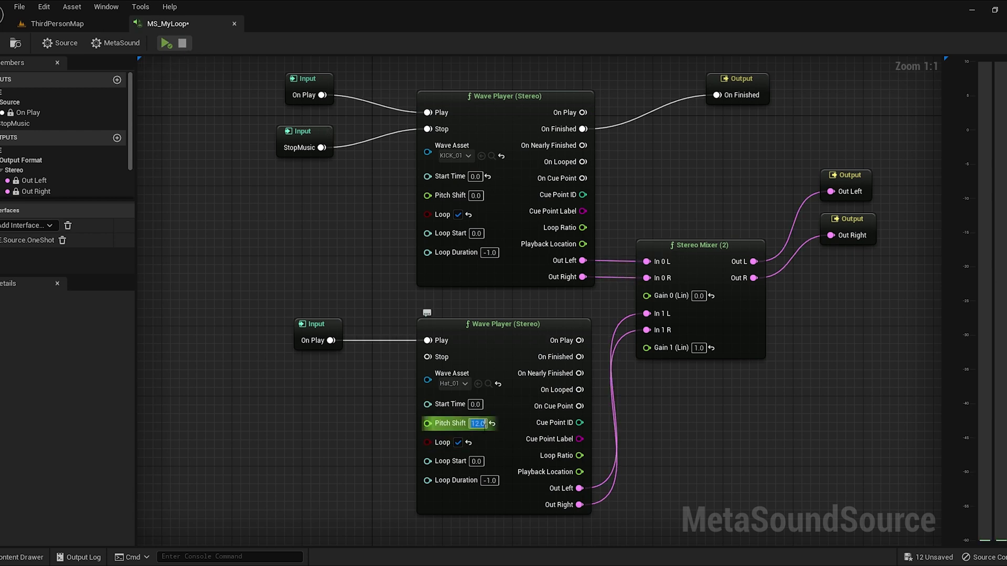
text(0)
click(388, 432)
drag(428, 424, 389, 426)
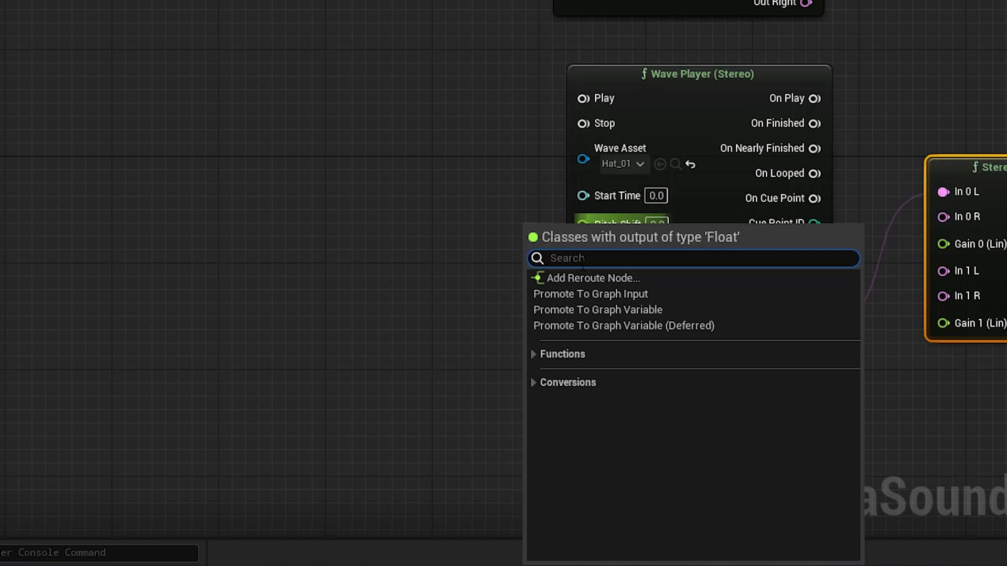
click(594, 294)
drag(532, 226, 376, 199)
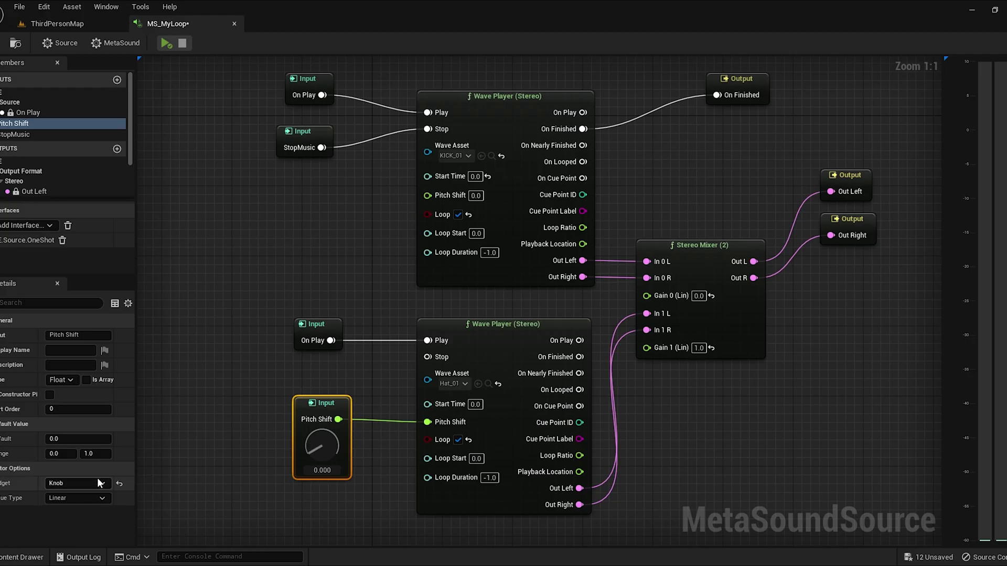
Step: Try the Pitch Shift input's widget as a horizontal Slider, a vertical Slider and None, and return it to Knob
click(96, 478)
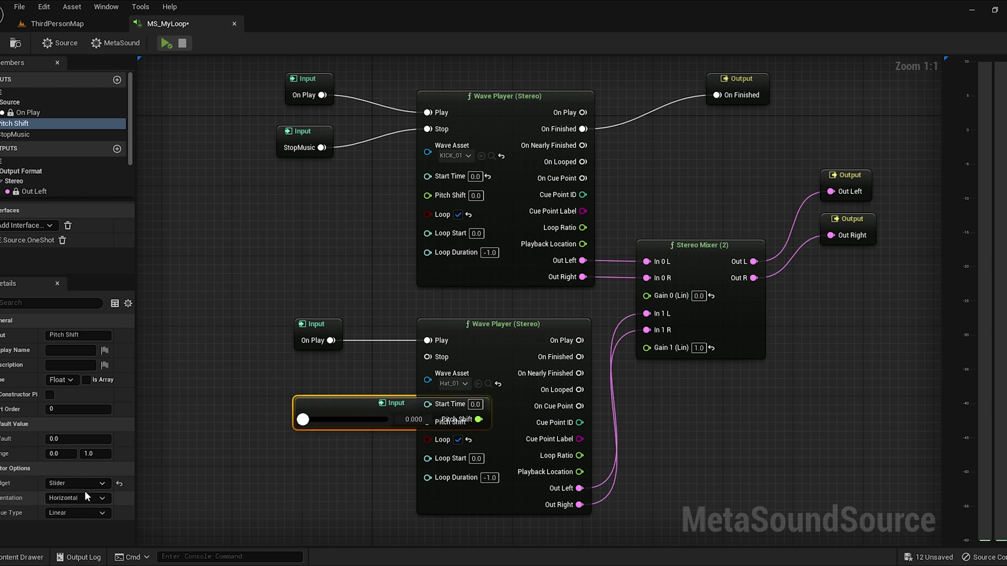
click(84, 495)
click(75, 516)
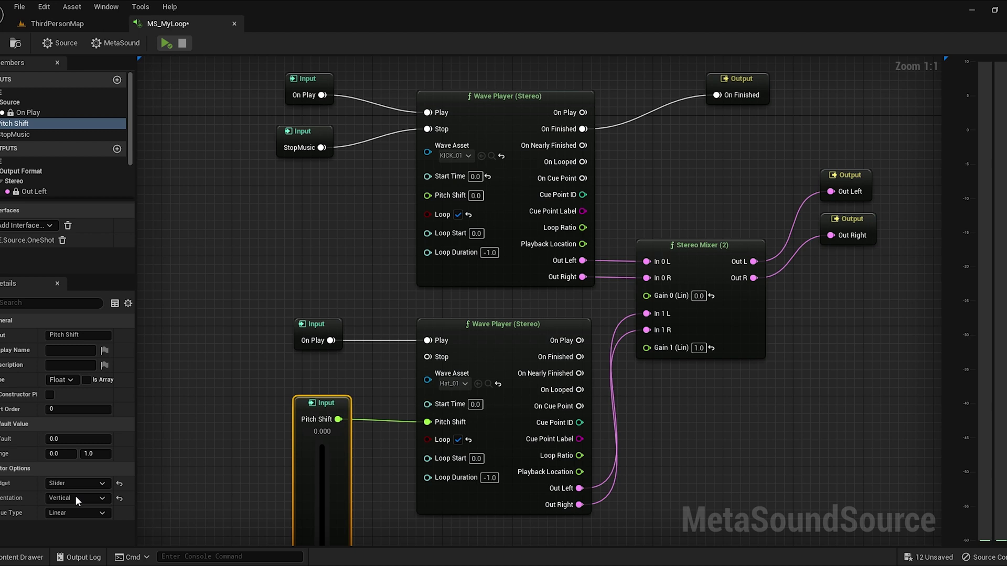
click(76, 483)
click(72, 492)
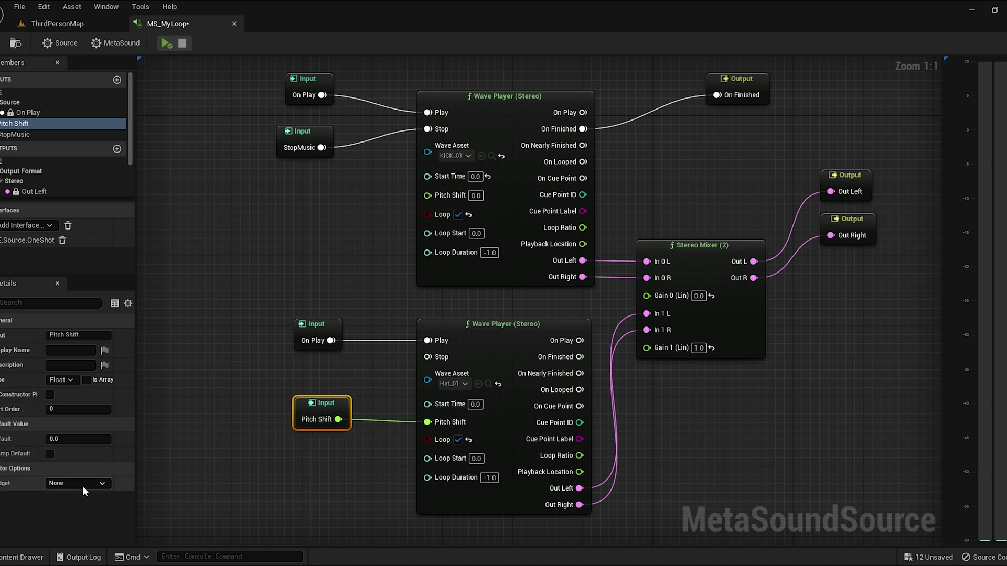
key(ctrl+z)
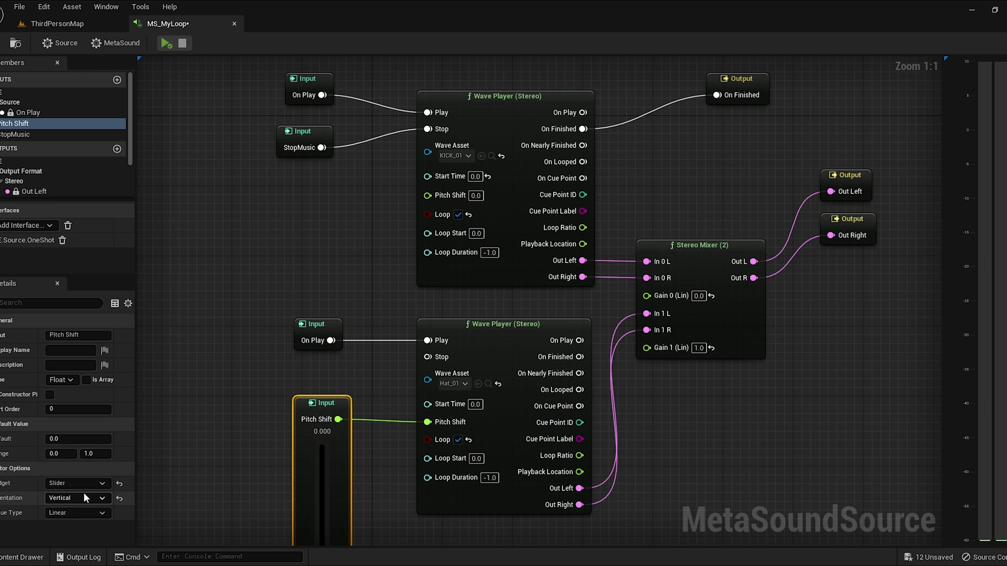
click(78, 483)
click(70, 510)
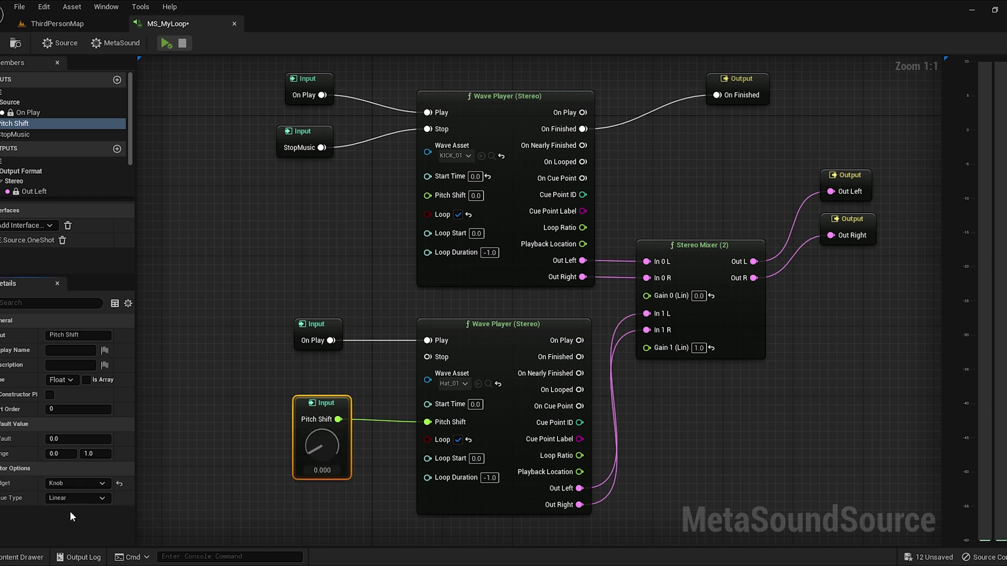
Step: Set the upper limit of the Pitch Shift input's range to 24
drag(330, 407, 313, 406)
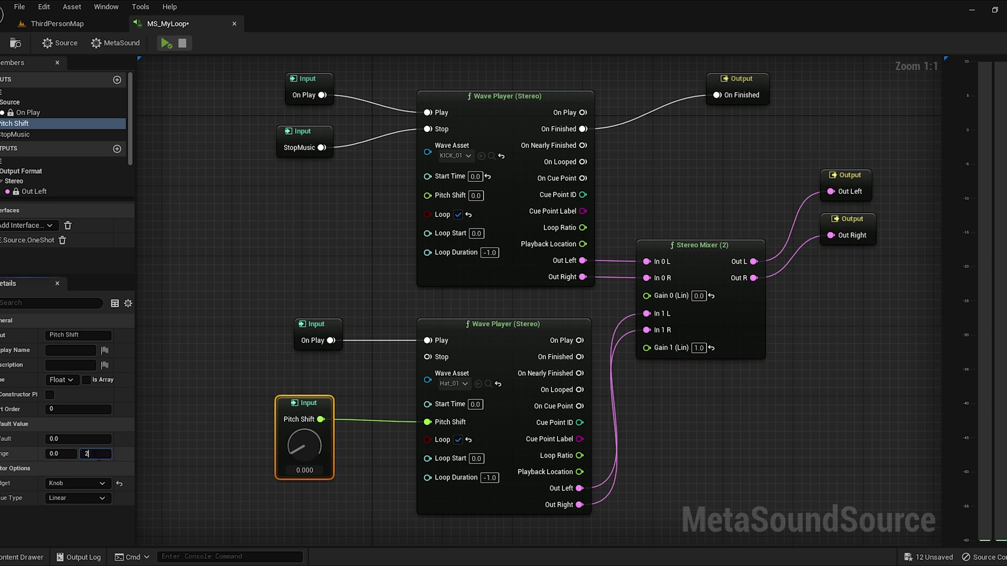
click(163, 452)
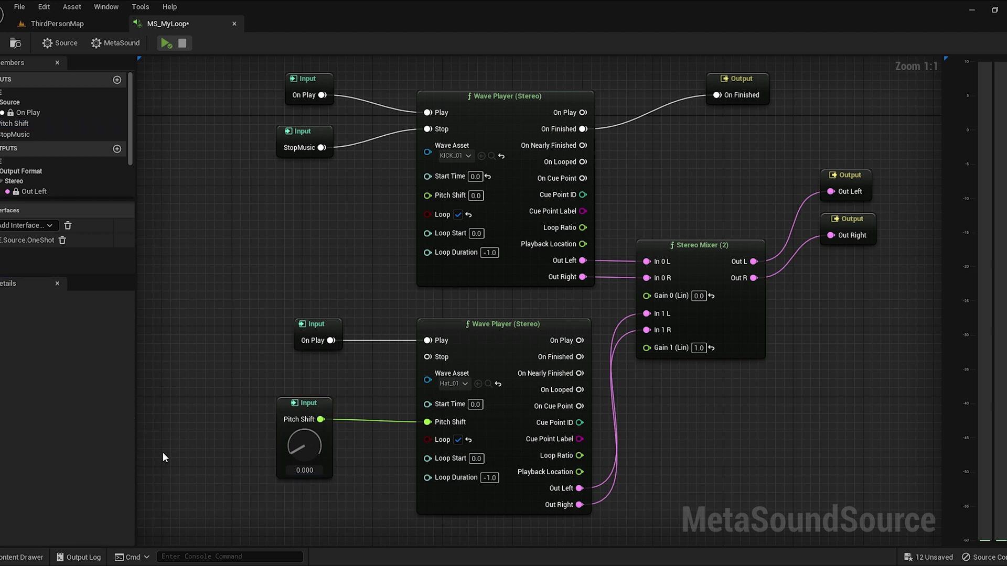
click(316, 413)
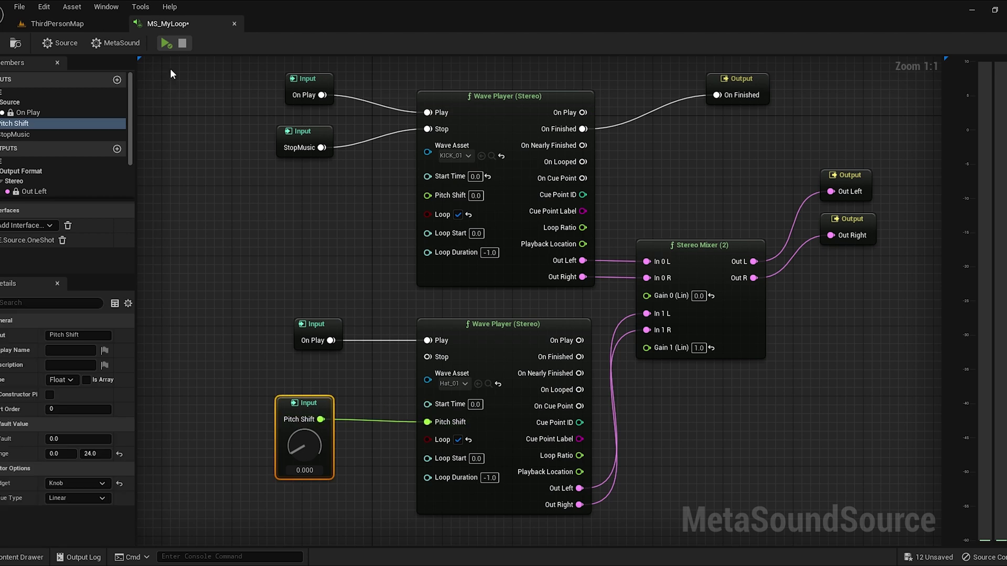
Step: Preview the hi-hat while sweeping the Pitch Shift knob, return the knob to 0 and reposition its node
click(166, 43)
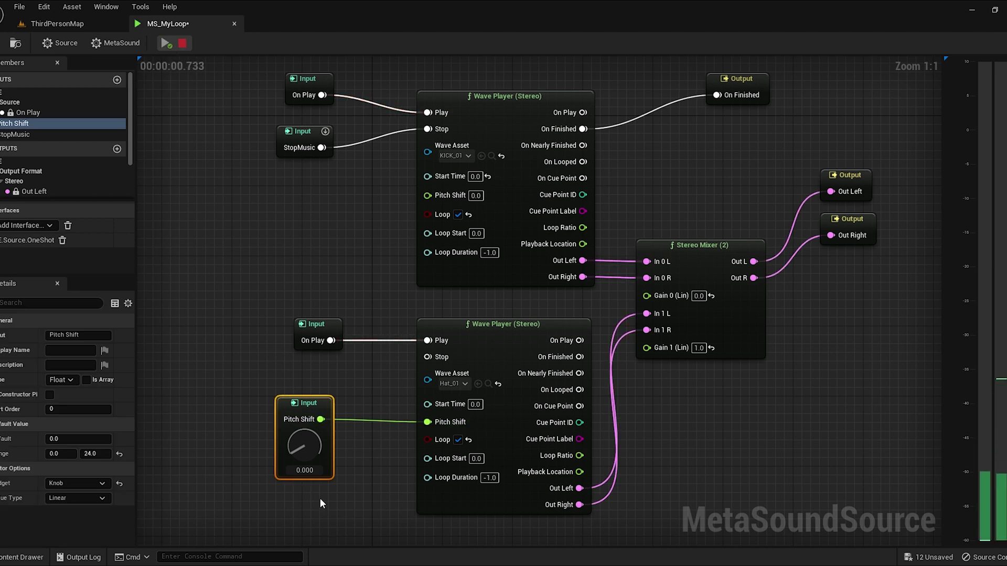
drag(307, 450, 305, 370)
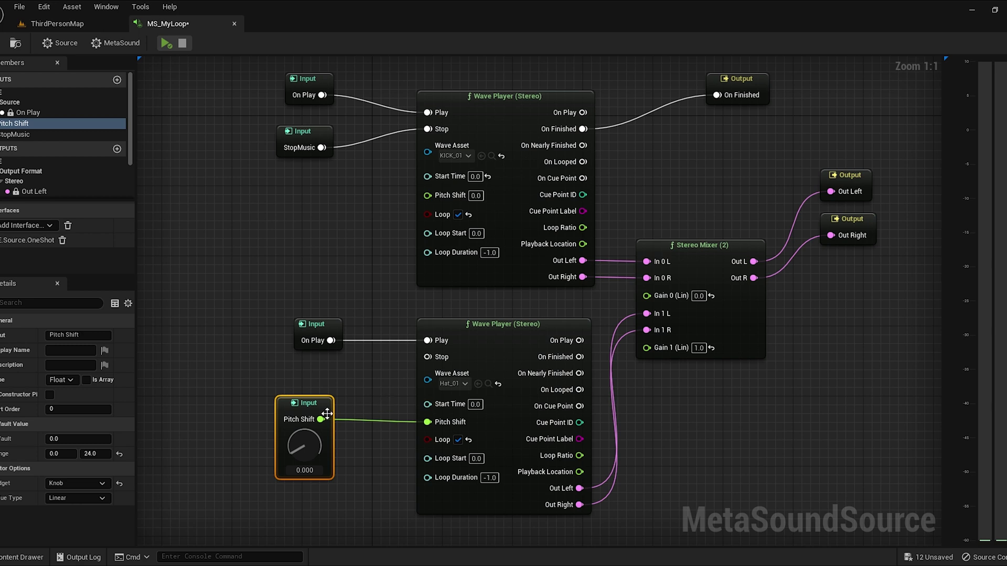
drag(318, 402, 335, 393)
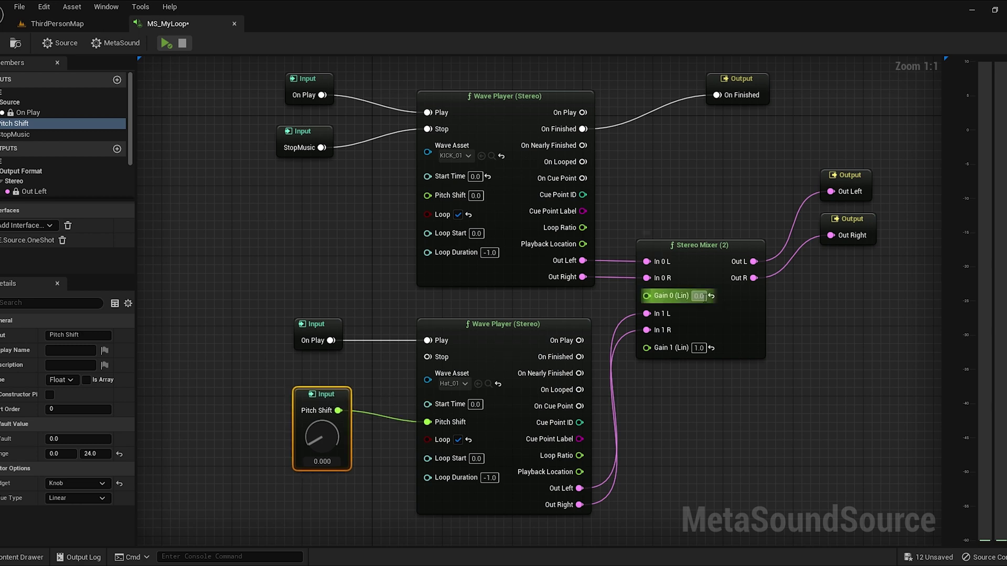
Step: Set the Stereo Mixer's Gain 0 to 1
text(1)
key(Return)
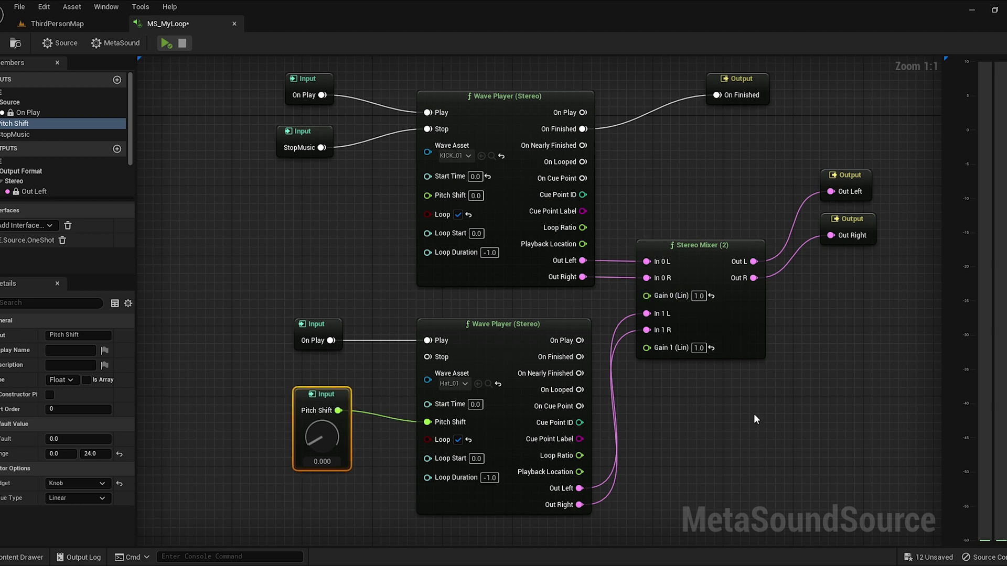
click(755, 419)
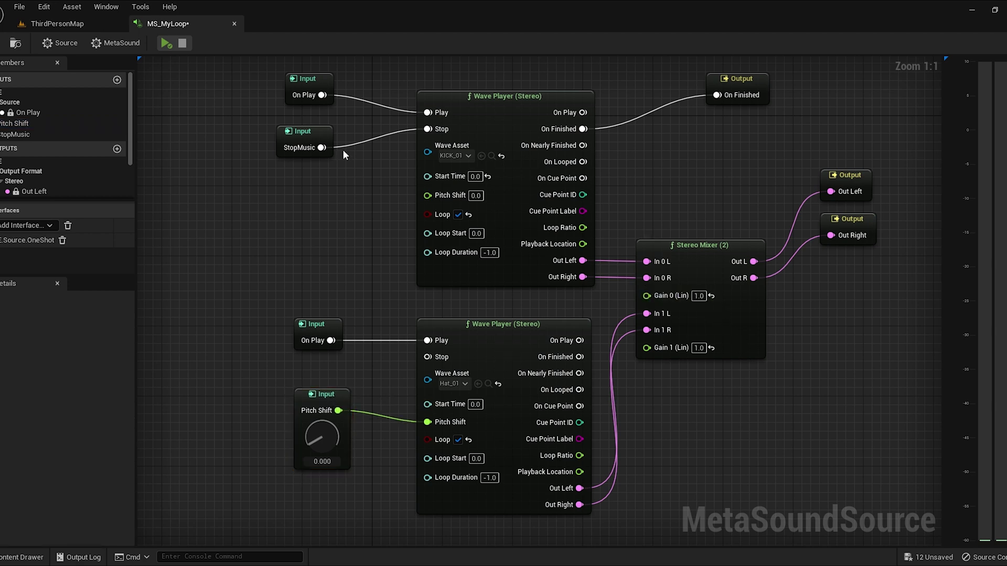
Step: Preview the kick and hi-hat together while turning the Pitch Shift knob up to 24
click(166, 42)
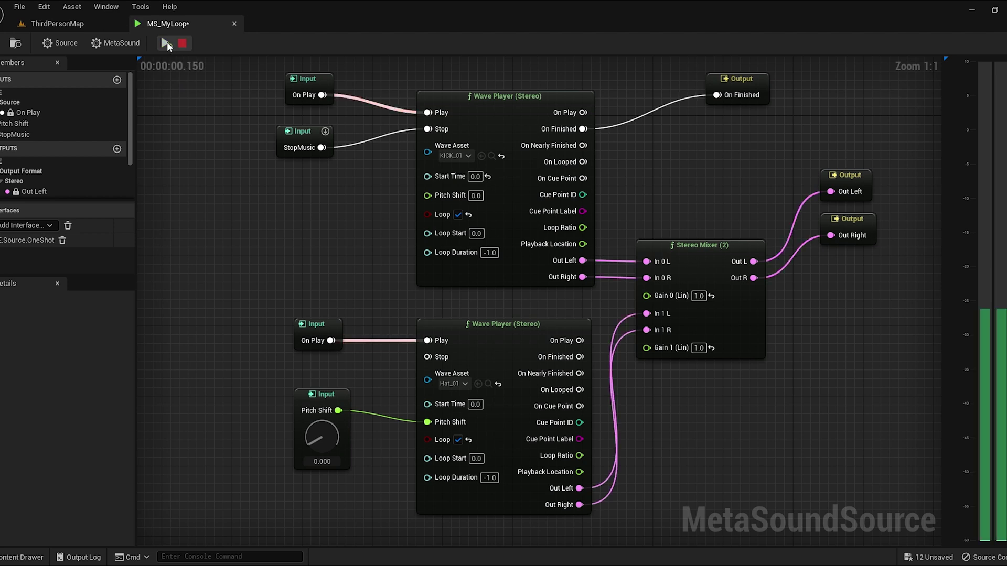
click(322, 430)
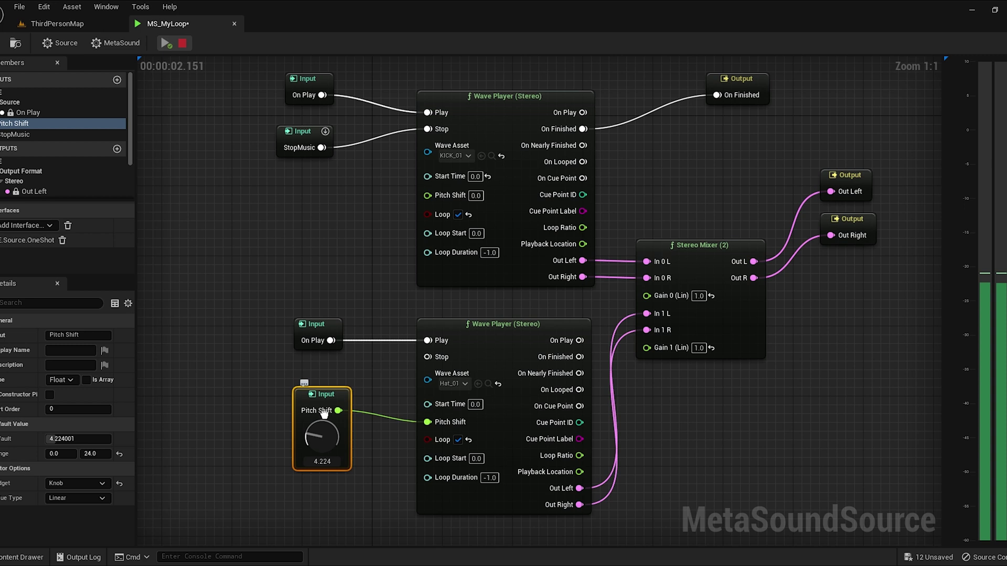
drag(321, 443, 313, 300)
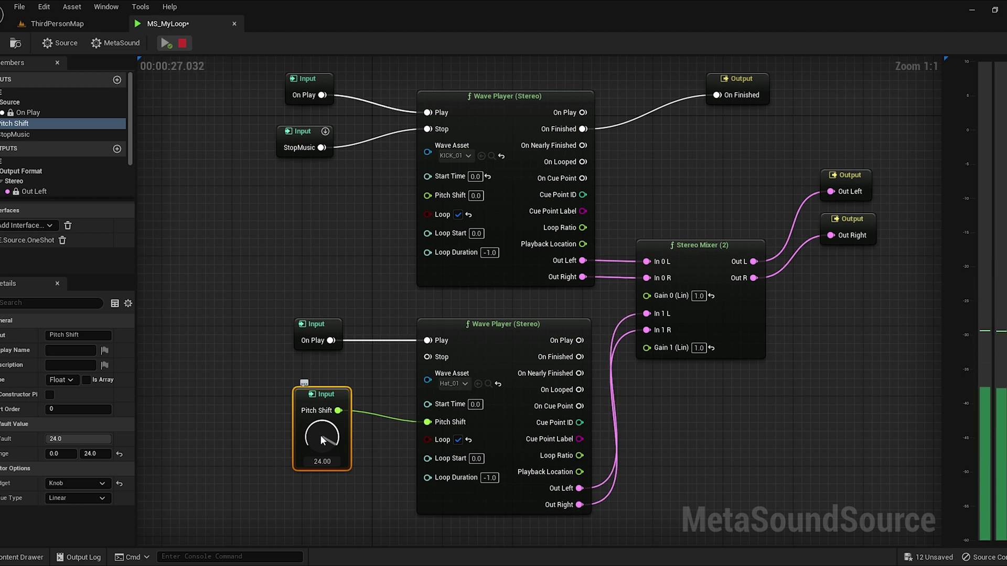
Step: Set the Pitch Shift knob to 12 during playback, turn it back up to 24 and stop the preview
click(322, 461)
text(12)
key(Return)
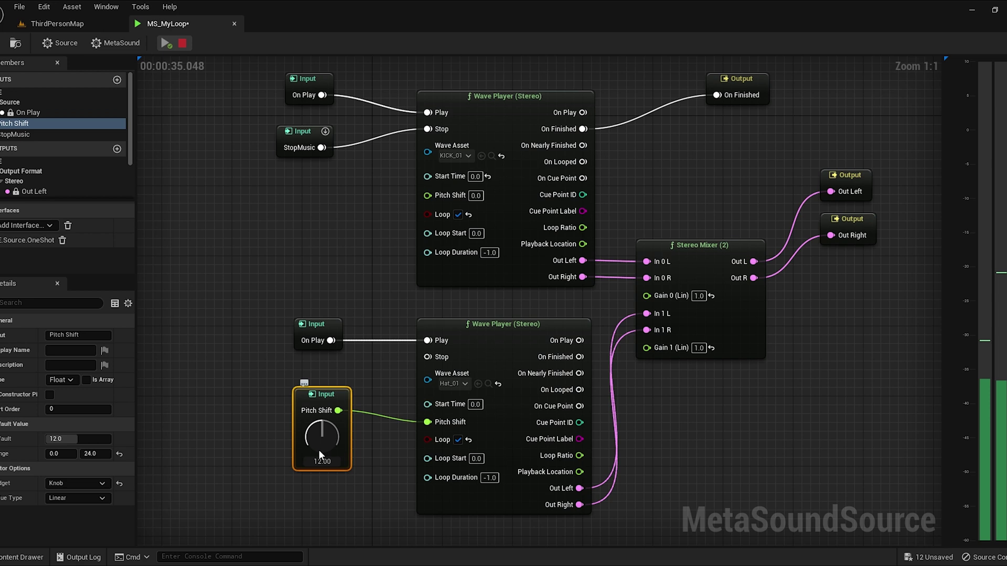
drag(322, 450, 335, 218)
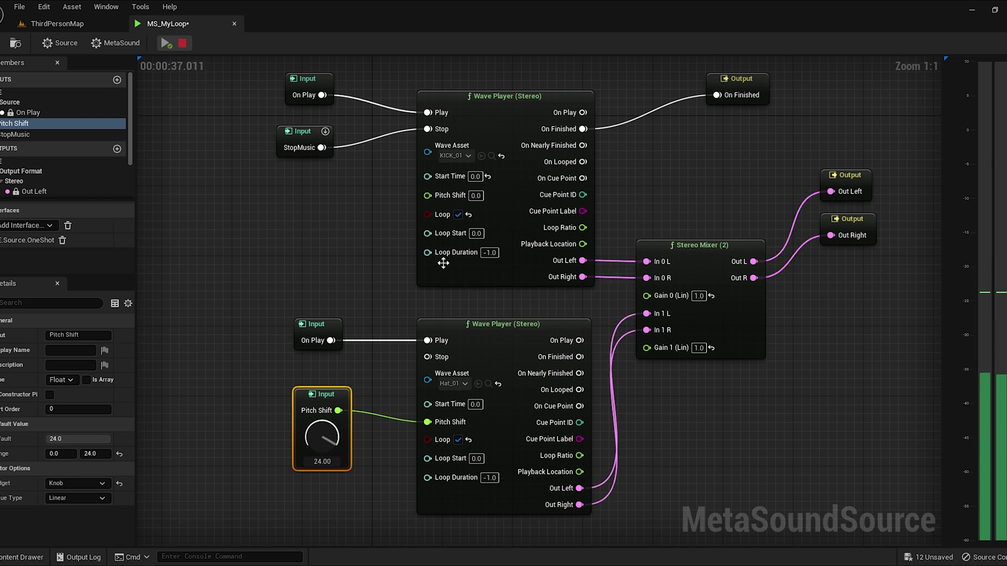
click(181, 44)
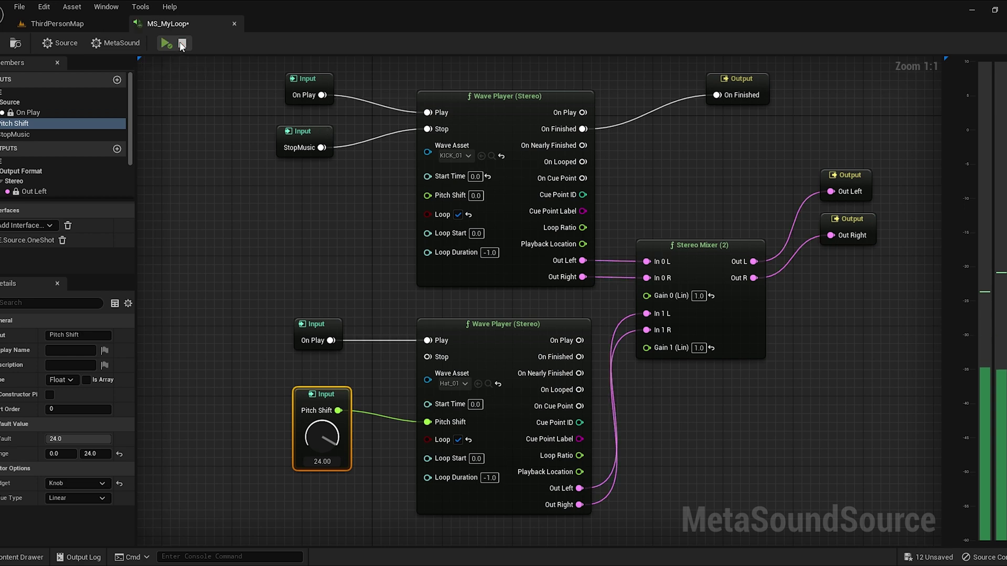
Step: Remove the Pitch Shift input node from the Hat_01 Wave Player and preview both samples looping together
key(ctrl+z)
key(ctrl+z)
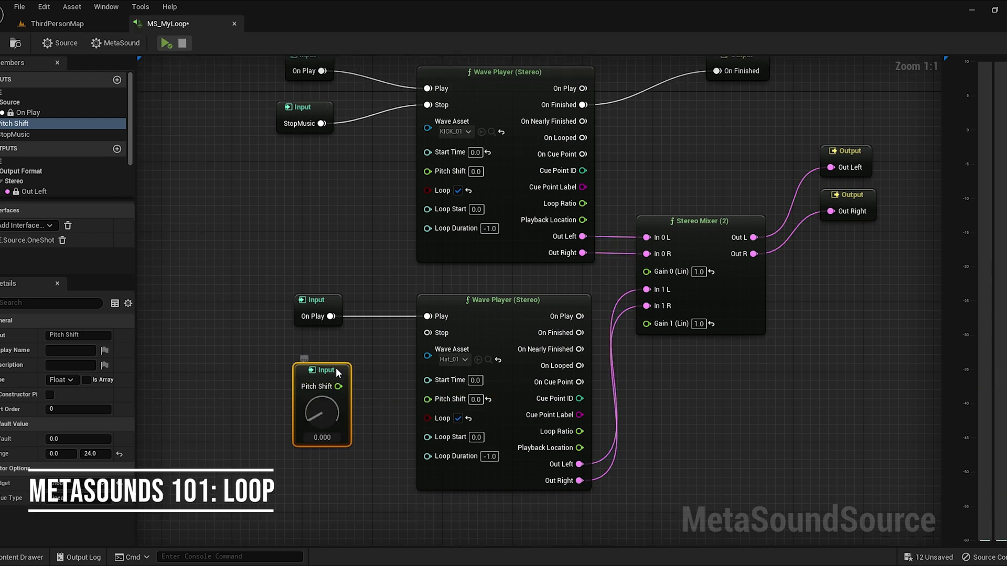
click(338, 376)
right_drag(432, 418, 384, 340)
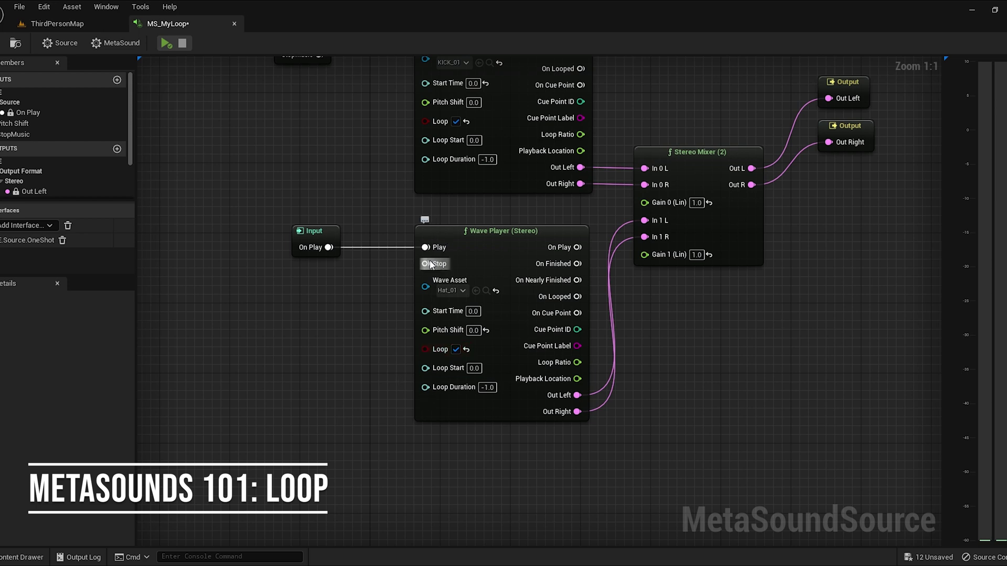
click(164, 45)
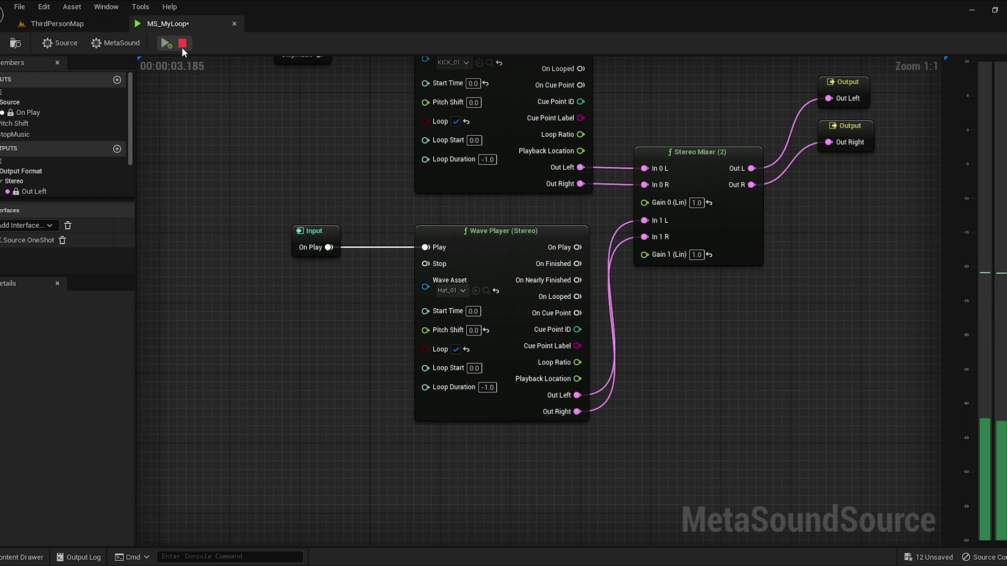
click(183, 43)
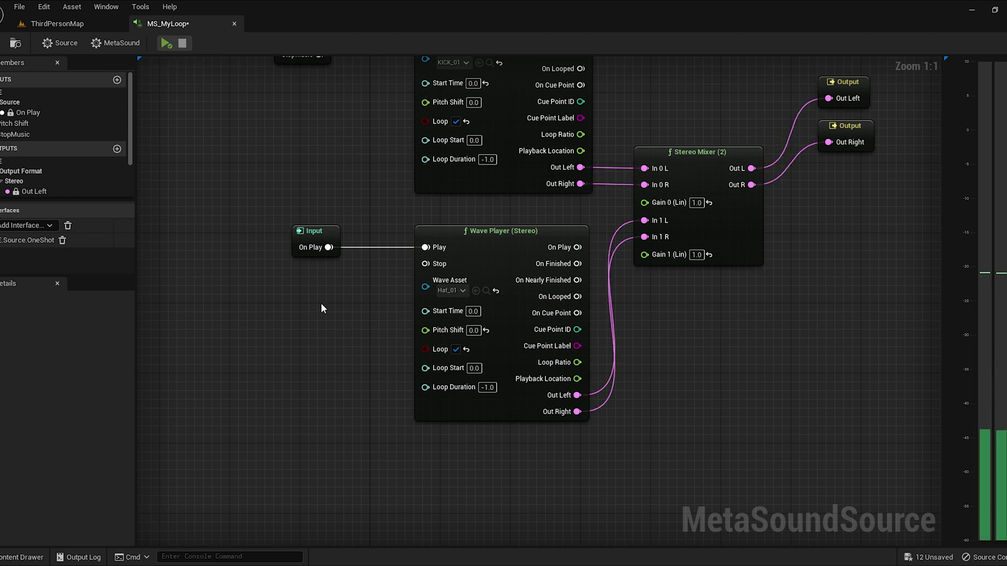
Step: Set the Hat_01 Wave Player's Loop Duration to 0.2 and preview the kick and hi-hat together
click(487, 387)
text(0.2)
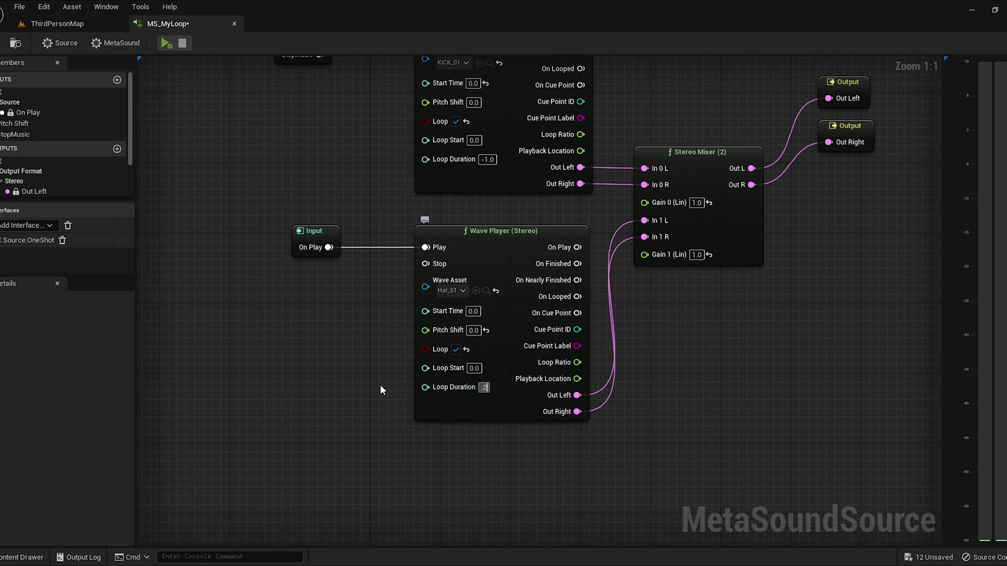
key(Return)
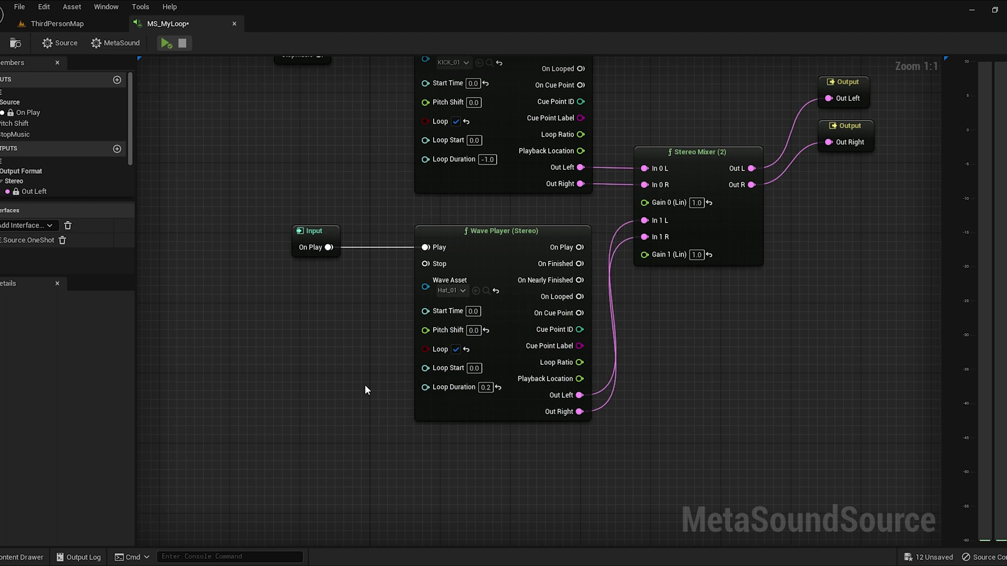
click(166, 43)
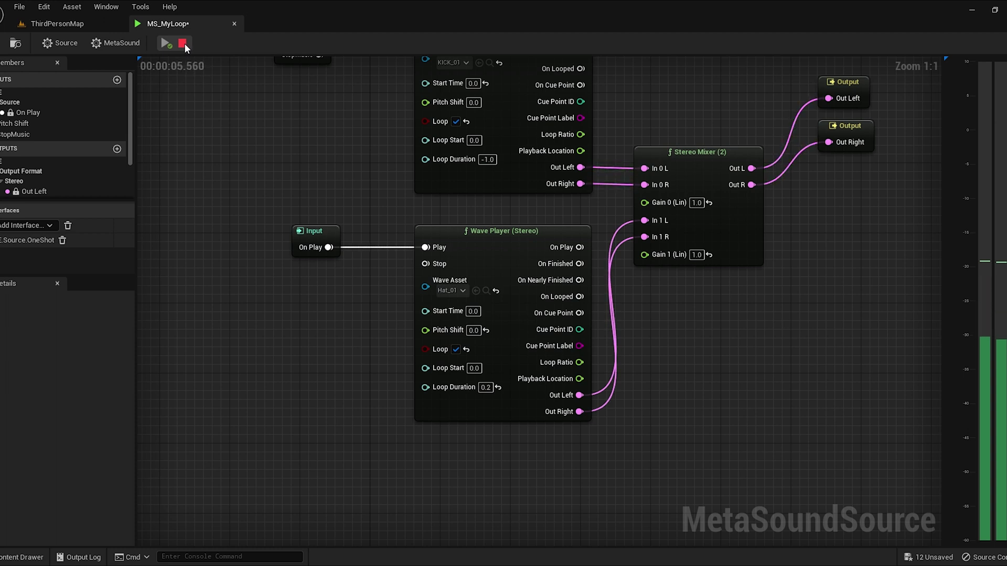
click(183, 43)
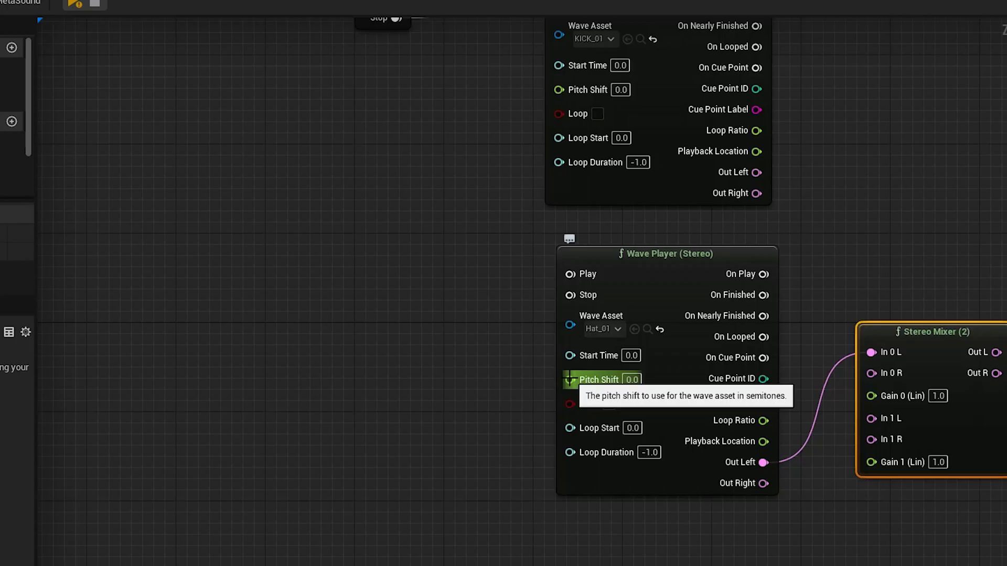
Step: Promote the Hat_01 Wave Player's Pitch Shift to a graph input with a knob and a range of 0 to 24
drag(569, 378, 521, 379)
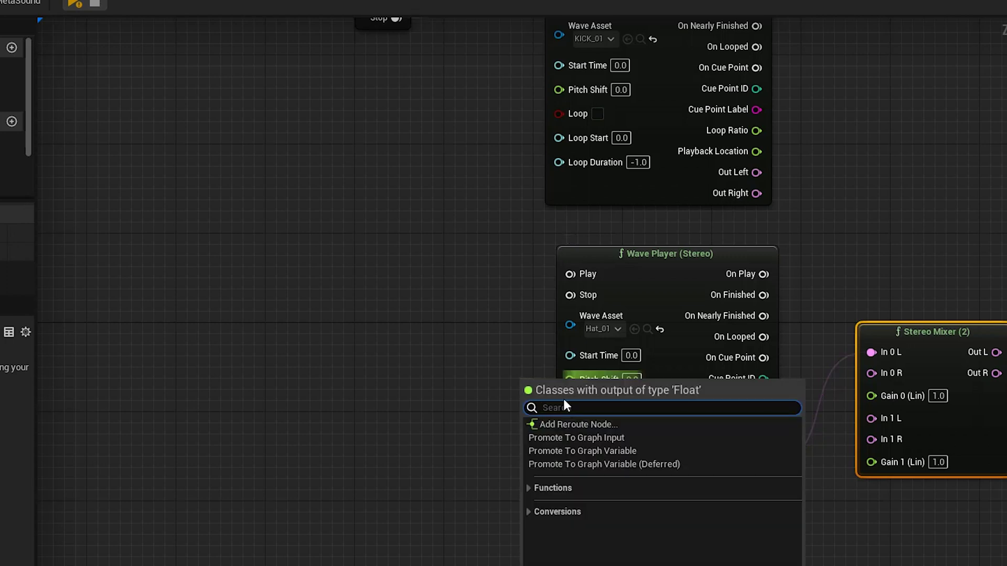
click(580, 437)
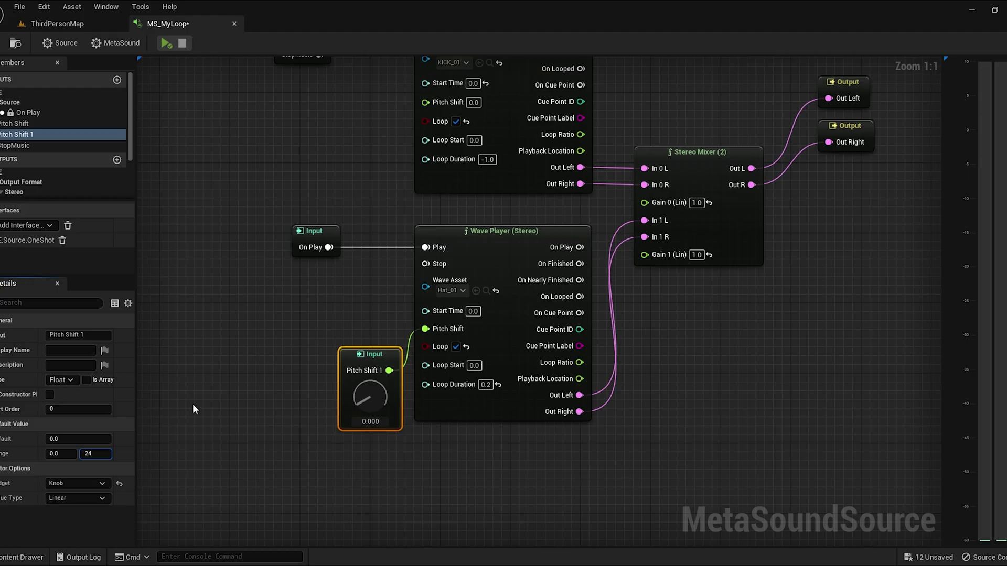
click(194, 405)
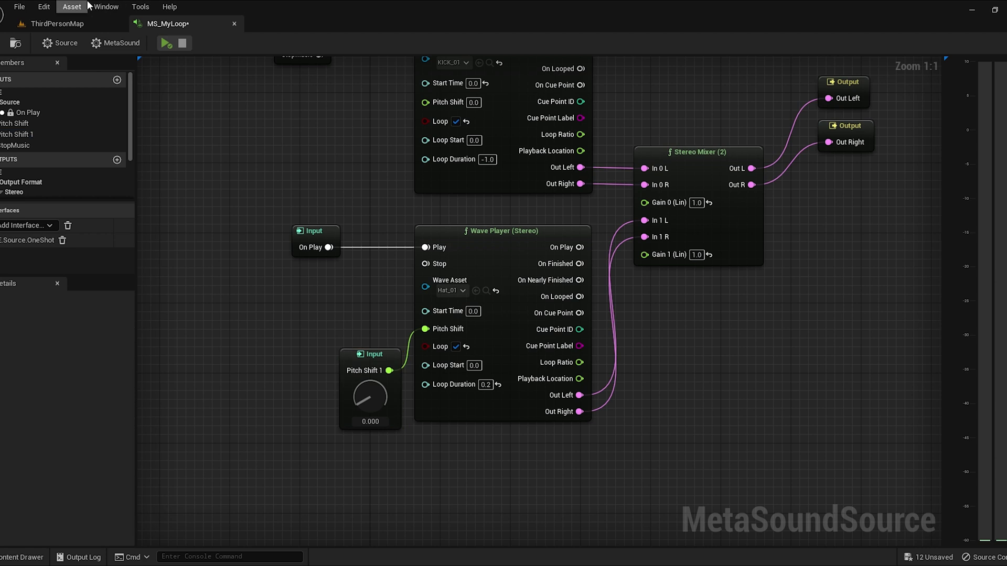
Step: Preview the loop with the Pitch Shift 1 knob connected, stop playback and delete the knob's input node
click(165, 43)
mouse_move(374, 393)
mouse_down()
mouse_move(363, 344)
mouse_move(373, 252)
mouse_move(354, 387)
mouse_up()
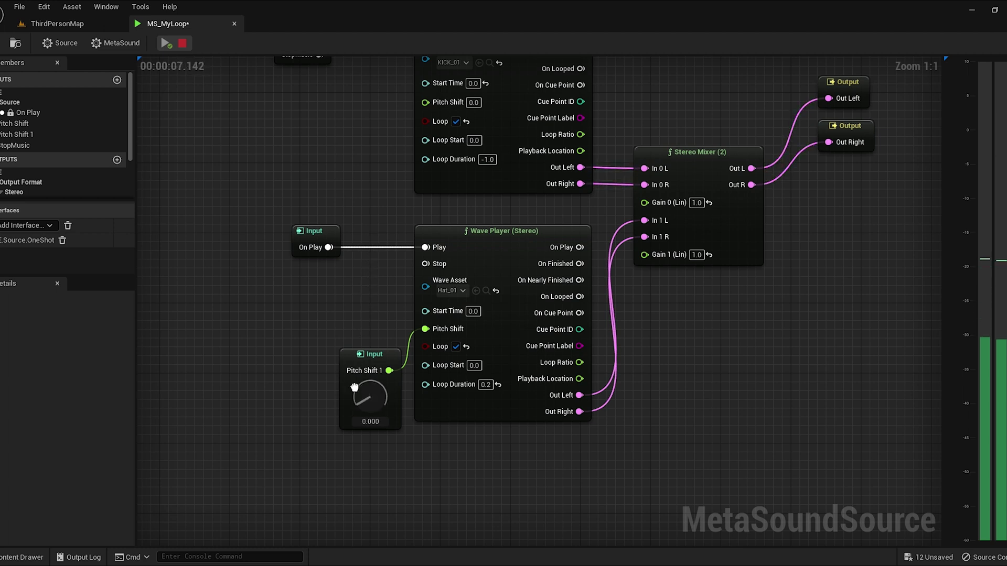
click(181, 43)
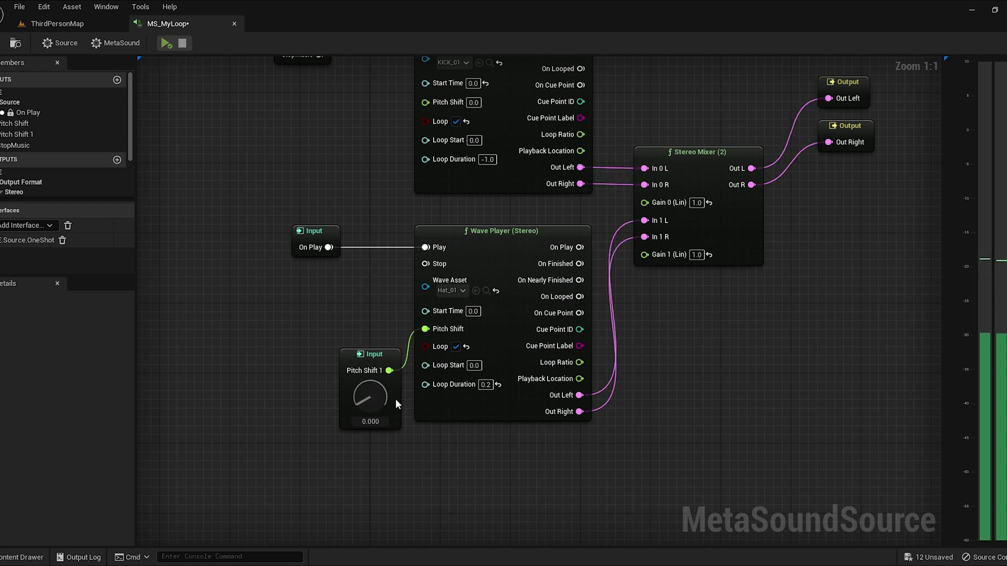
click(388, 355)
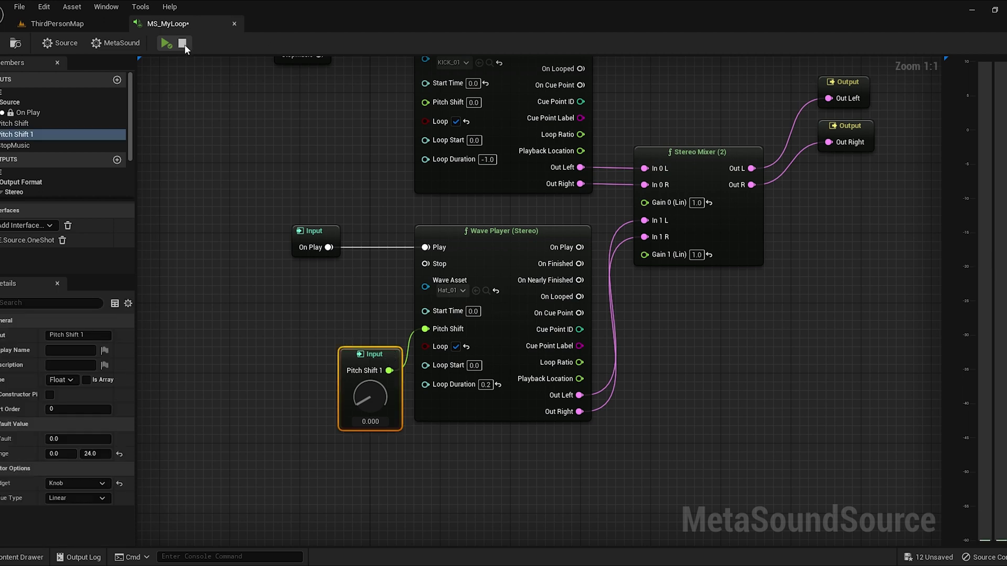
key(Delete)
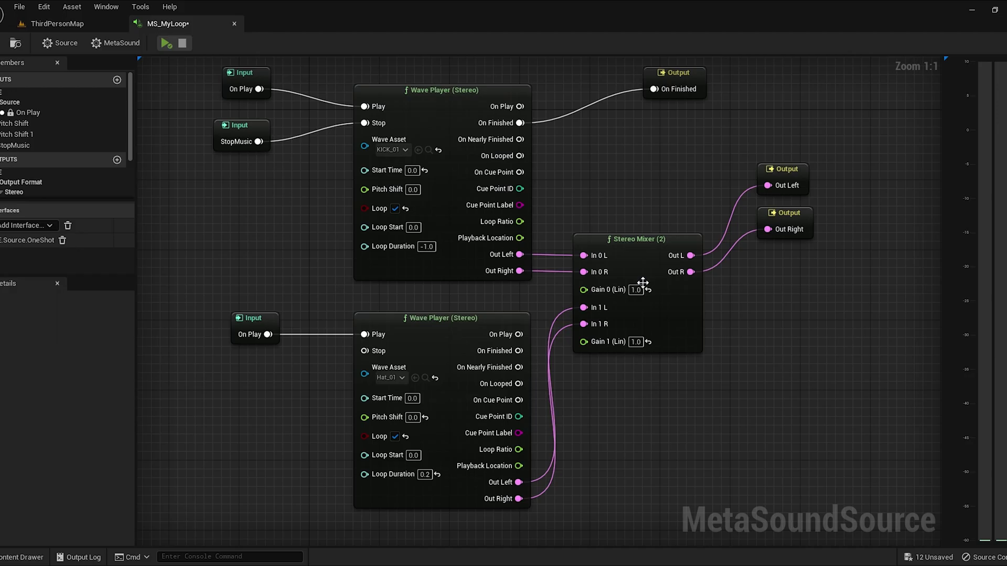
Step: Replace the Hat_01 Wave Player's On Play input node with a link from the KICK_01 player's On Play, and preview it
click(641, 243)
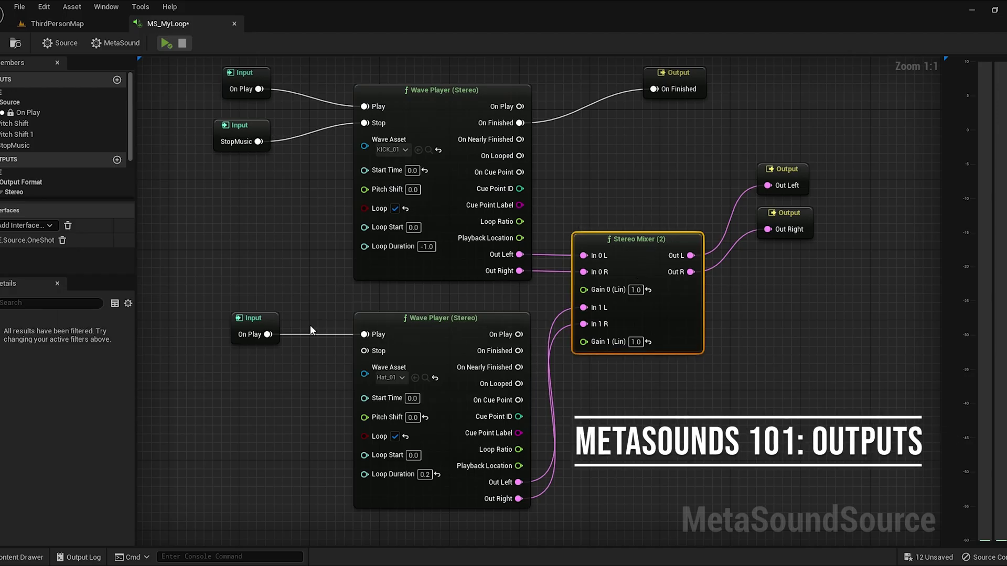
click(267, 323)
key(Delete)
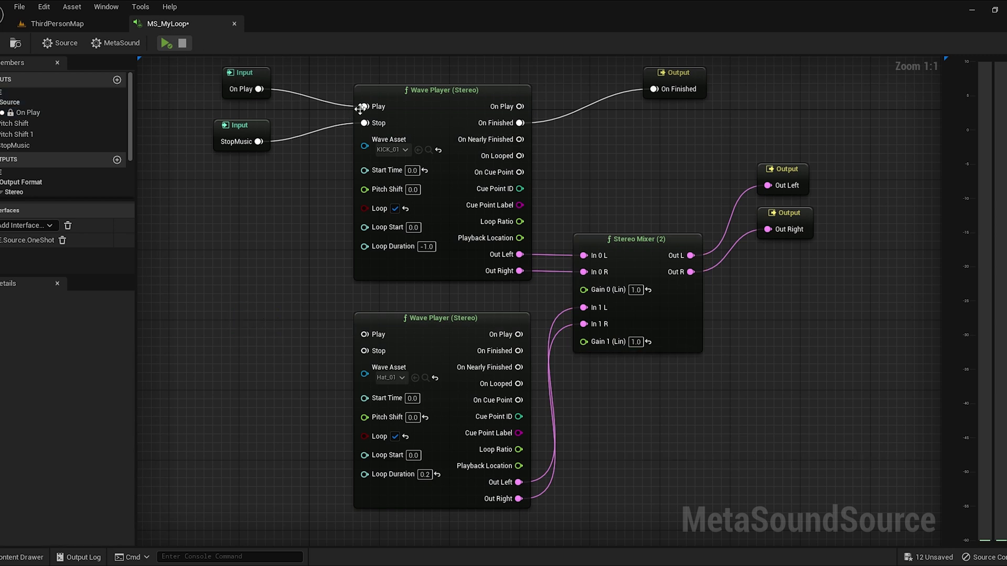
drag(519, 107, 364, 334)
click(166, 45)
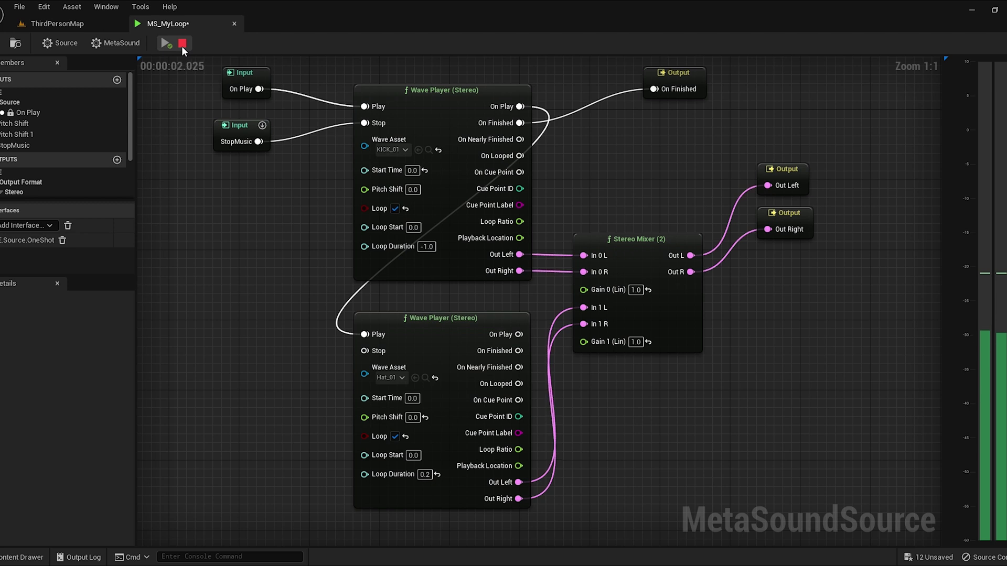
click(182, 43)
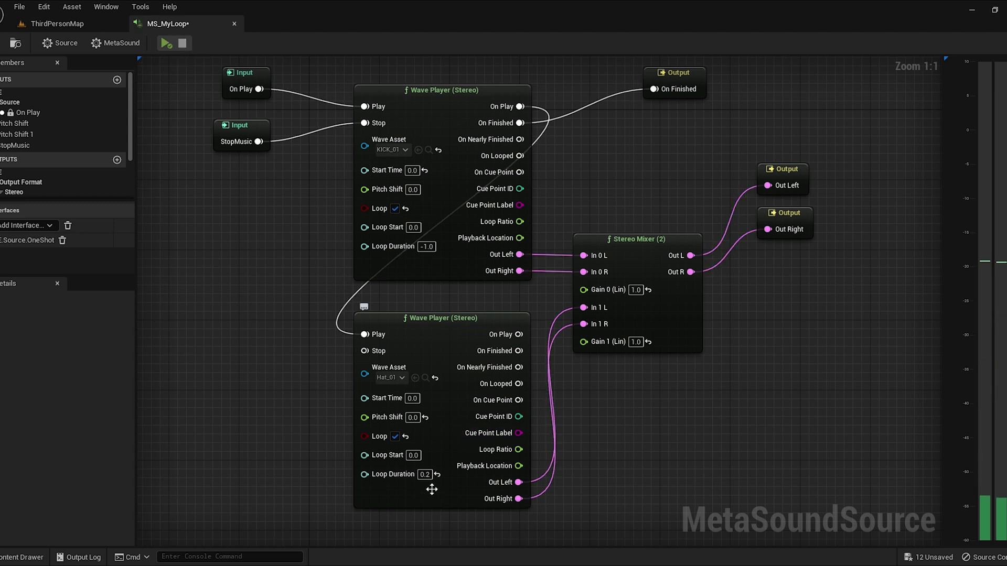
Step: Set the Hat_01 Wave Player's Loop Duration back to -1 and preview both samples
click(424, 474)
text(-1)
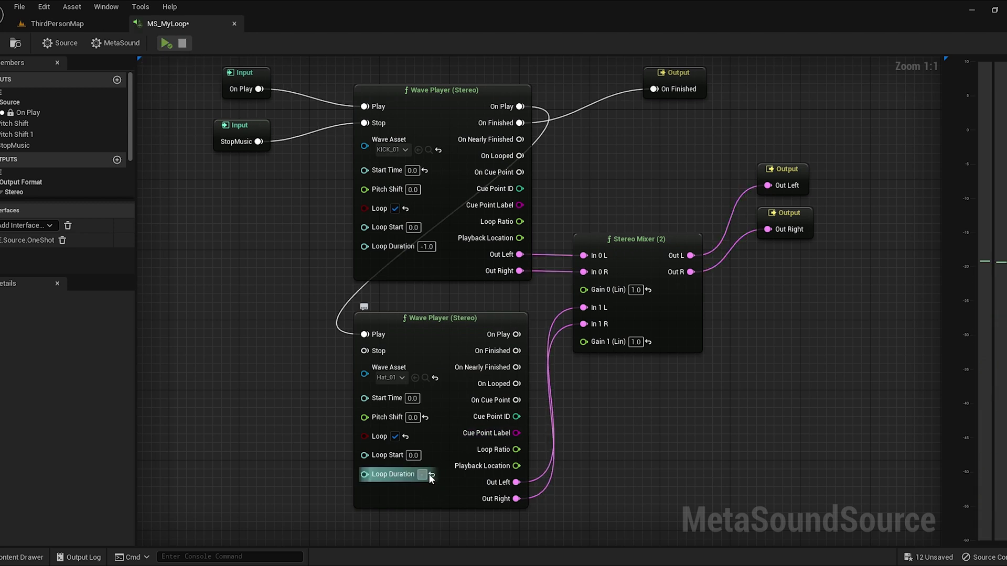
key(Return)
click(166, 42)
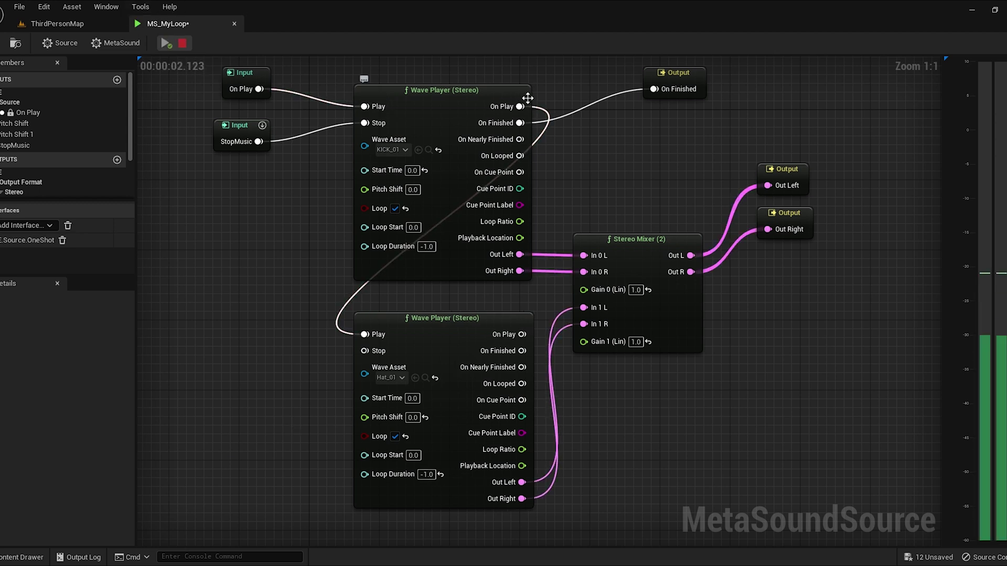
click(181, 43)
Step: Disconnect the KICK_01 player's On Play, turn off its Loop and rewire the On Finished output node to the Hat_01 player's On Finished
alt+click(521, 110)
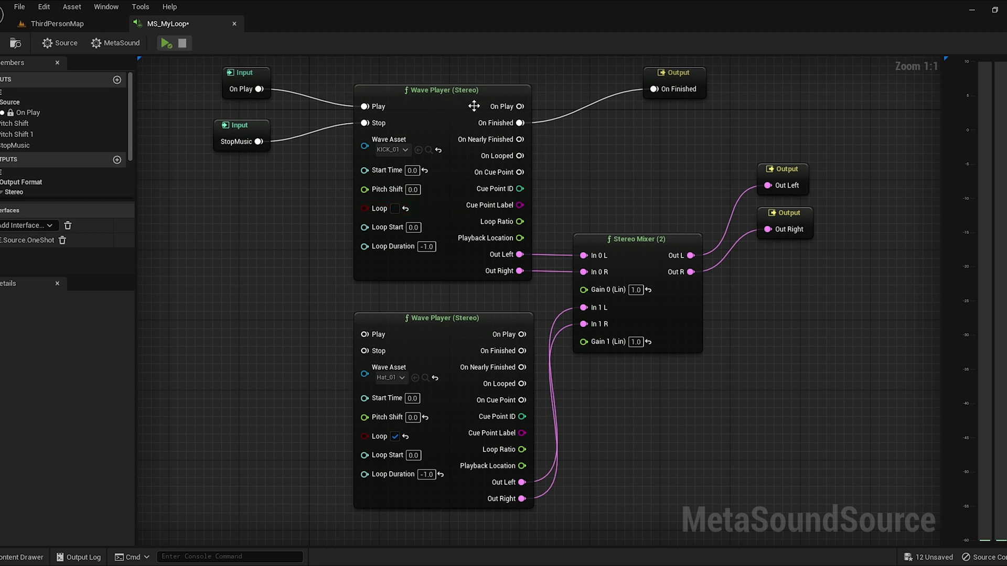
alt+click(651, 88)
drag(673, 74, 664, 416)
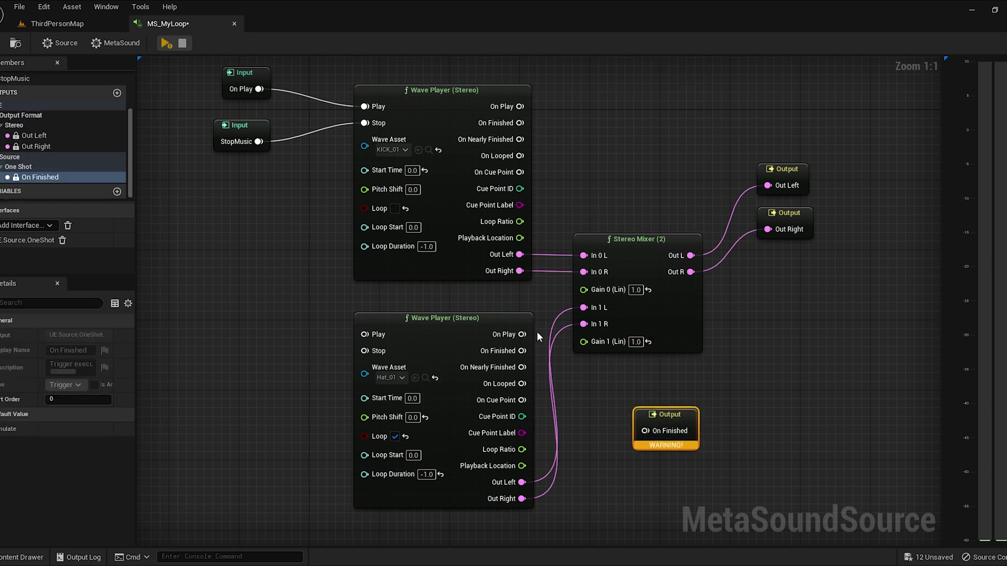
drag(522, 351, 644, 431)
Step: Connect the KICK_01 player's On Finished to the Hat_01 player's Play, and preview with the hi-hat's Loop on and with it off
drag(519, 123, 364, 335)
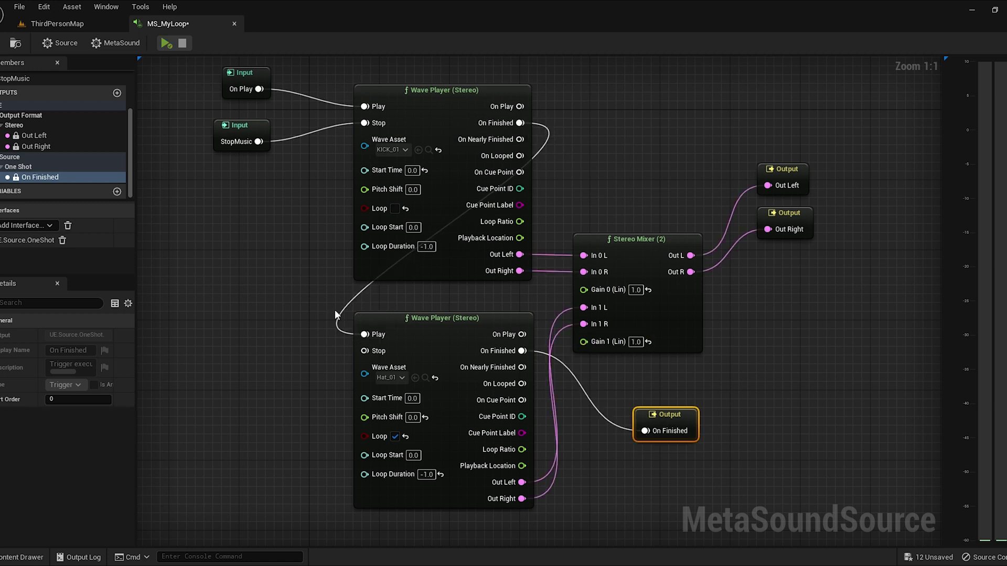
click(169, 43)
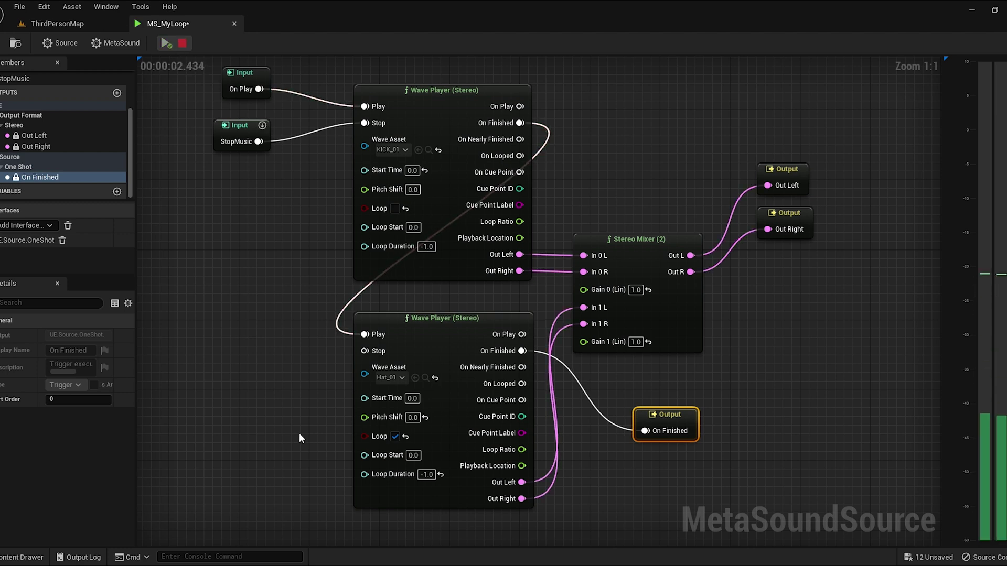
click(184, 43)
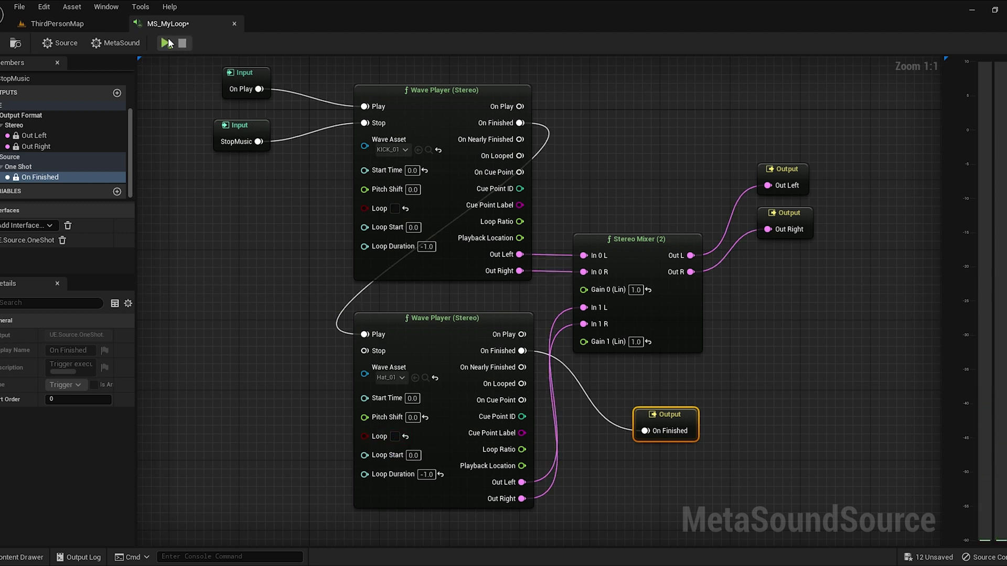
click(168, 43)
Step: Disconnect the KICK_01 player's On Finished from the Hat_01 player and try out a link from On Nearly Finished
alt+click(521, 123)
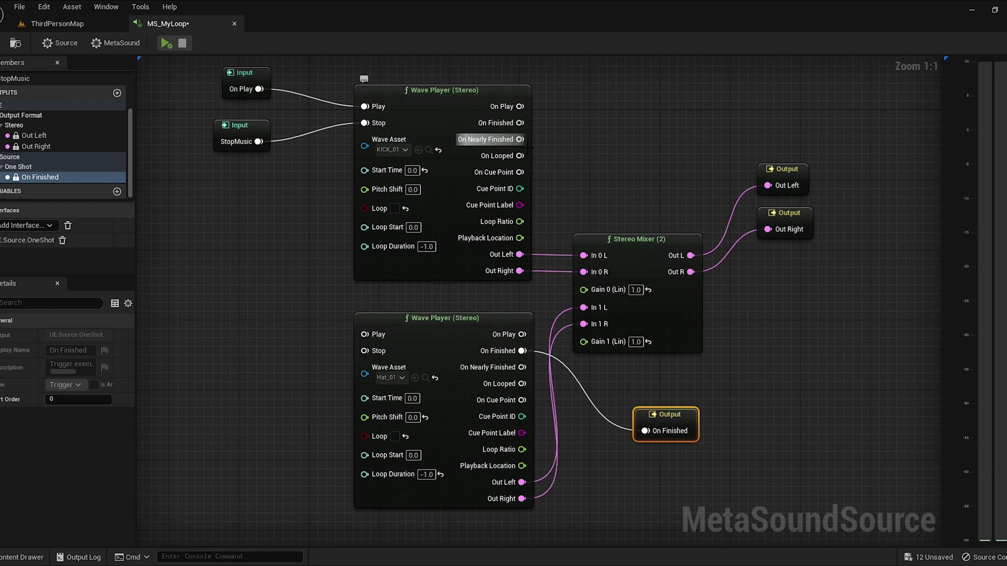
drag(521, 140, 365, 99)
drag(542, 140, 535, 134)
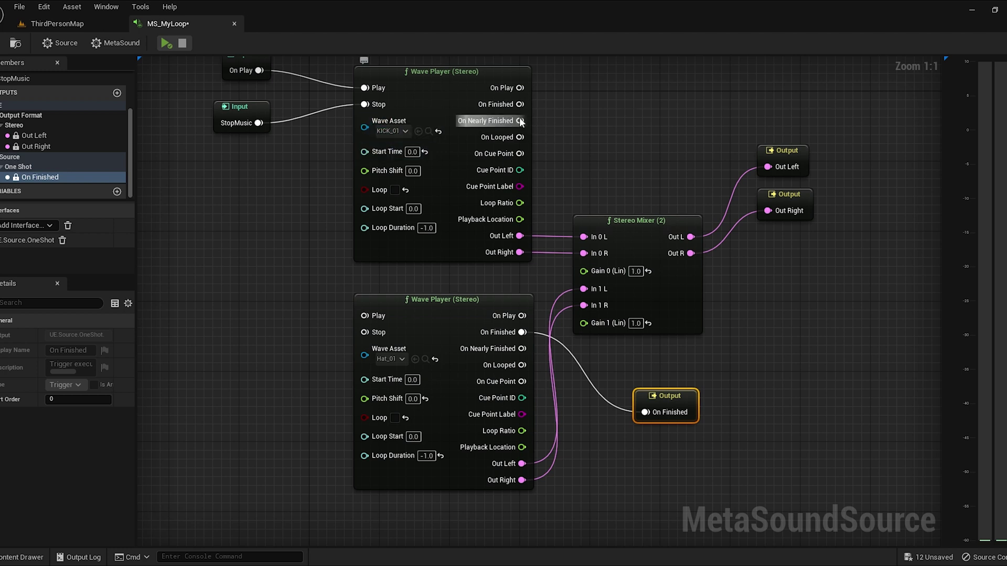
drag(519, 121, 577, 125)
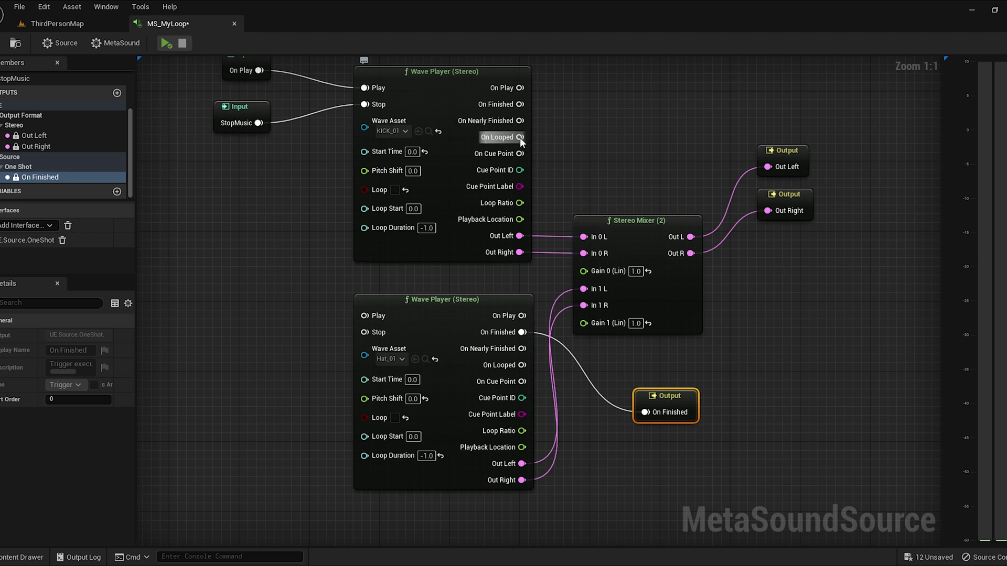
Step: Connect the KICK_01 player's On Looped to the Hat_01 player's Play with the kick's Loop enabled, then save and preview the MetaSound
drag(520, 137, 365, 316)
click(395, 190)
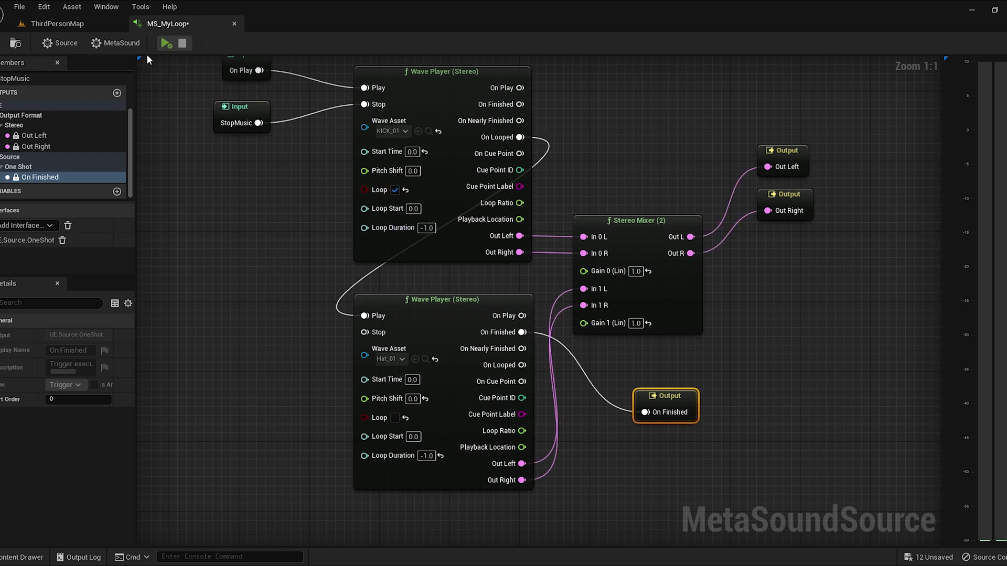
click(5, 49)
click(166, 43)
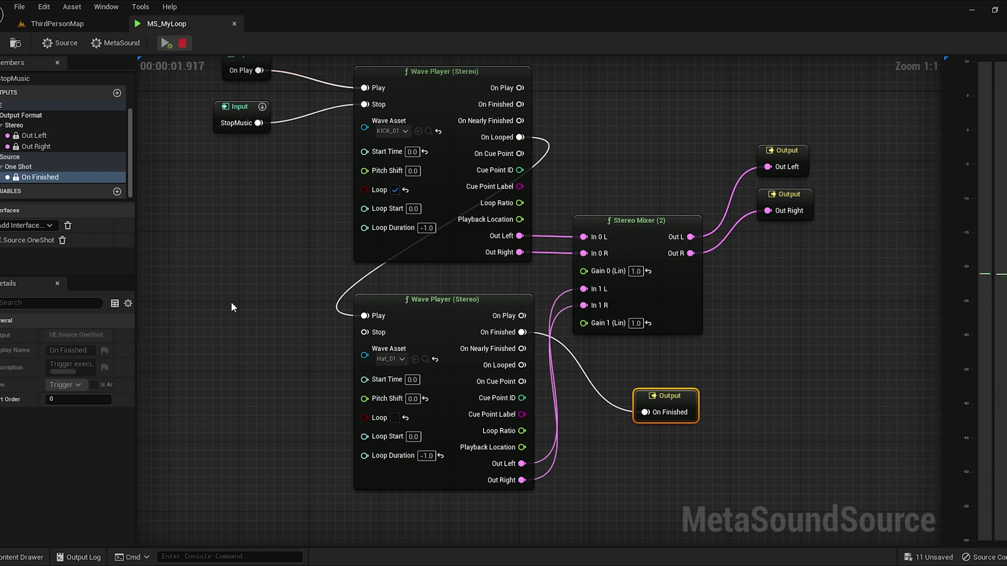
click(182, 44)
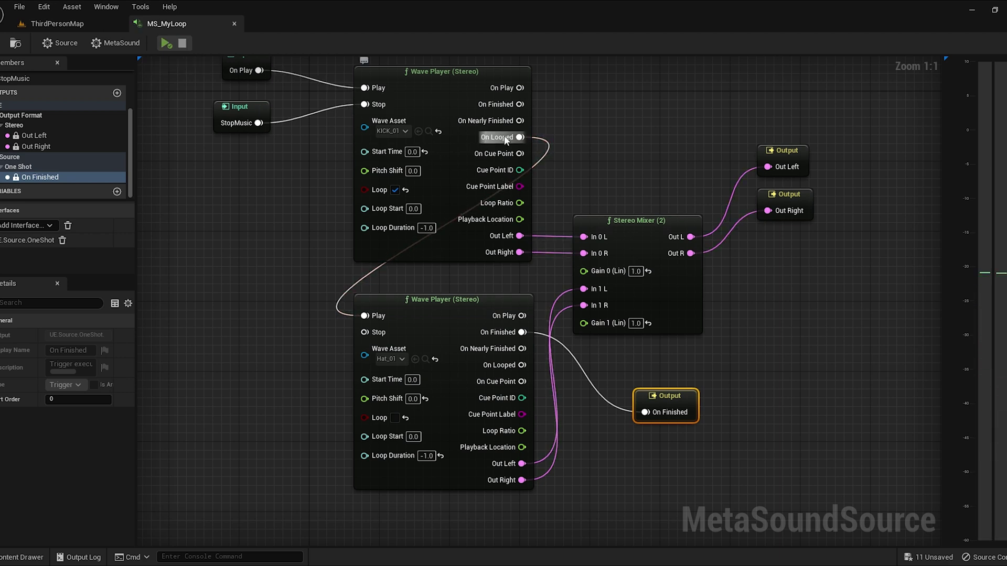
Step: Replace the On Looped link with one from the KICK_01 player's On Cue Point, preview it and undo the new link
alt+click(520, 137)
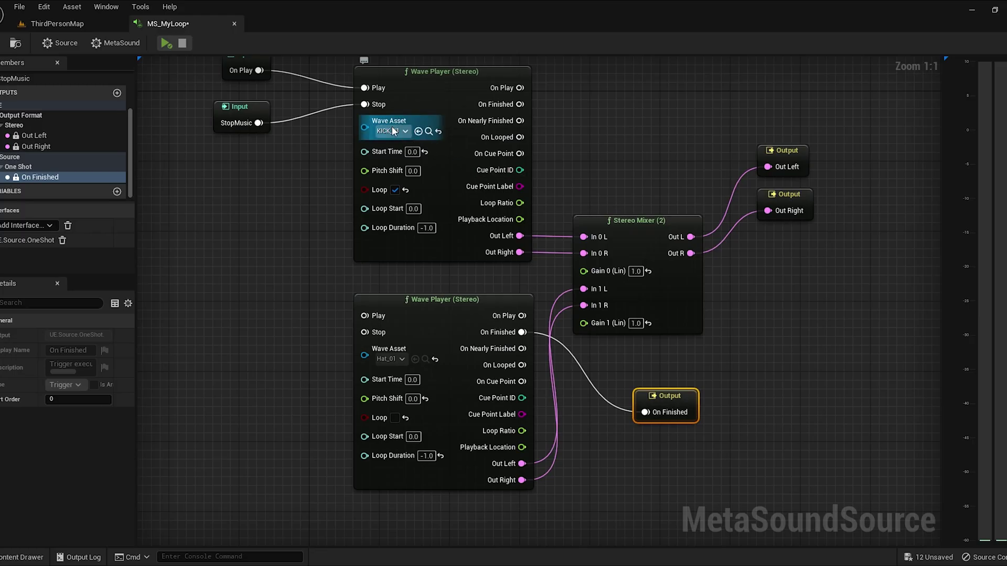
drag(519, 153, 364, 316)
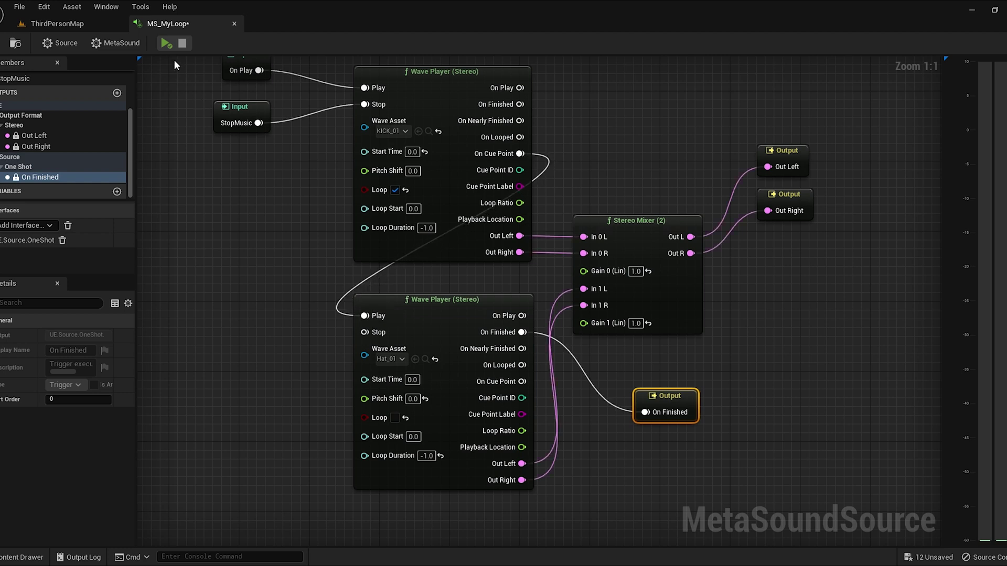
click(167, 42)
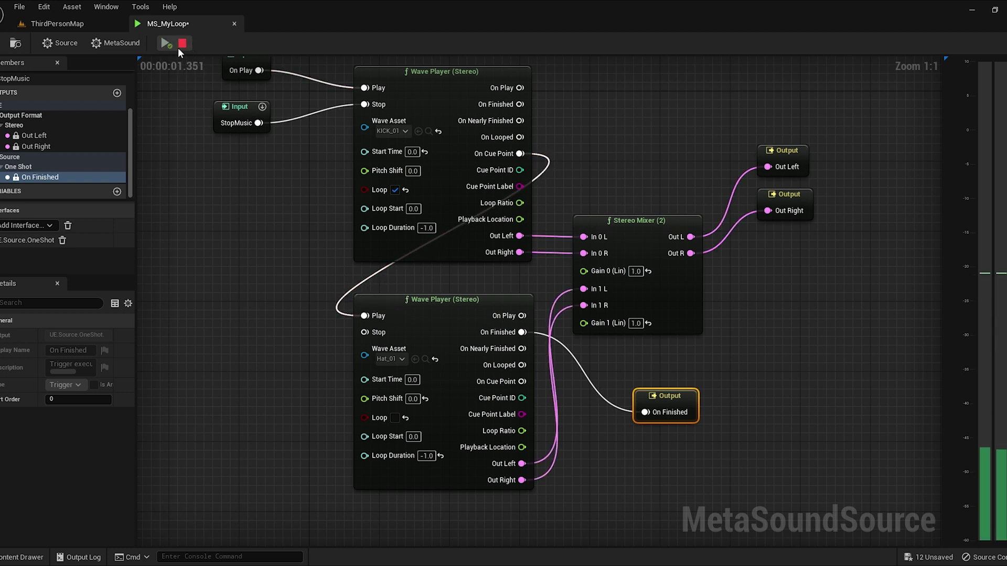
click(183, 44)
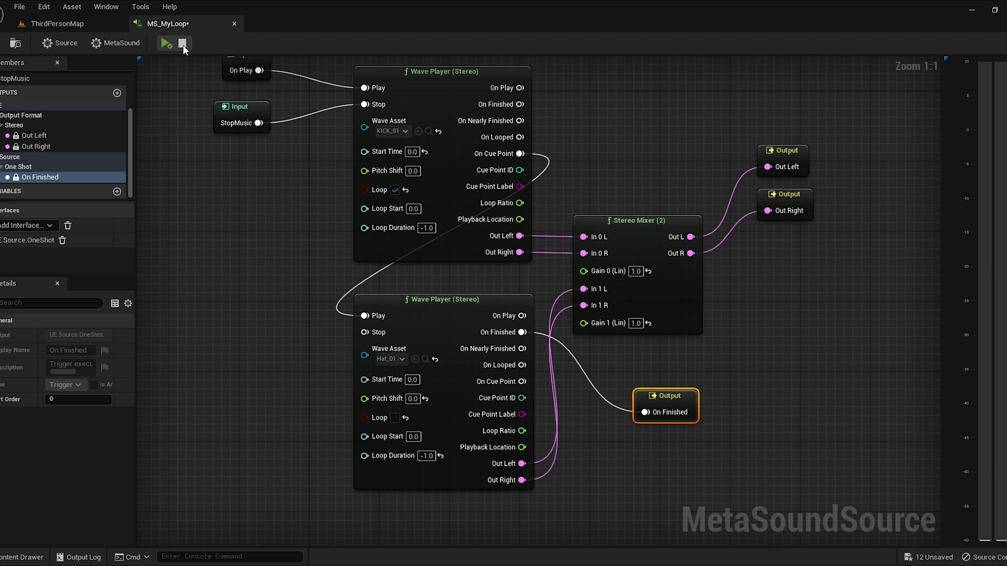
key(ctrl+z)
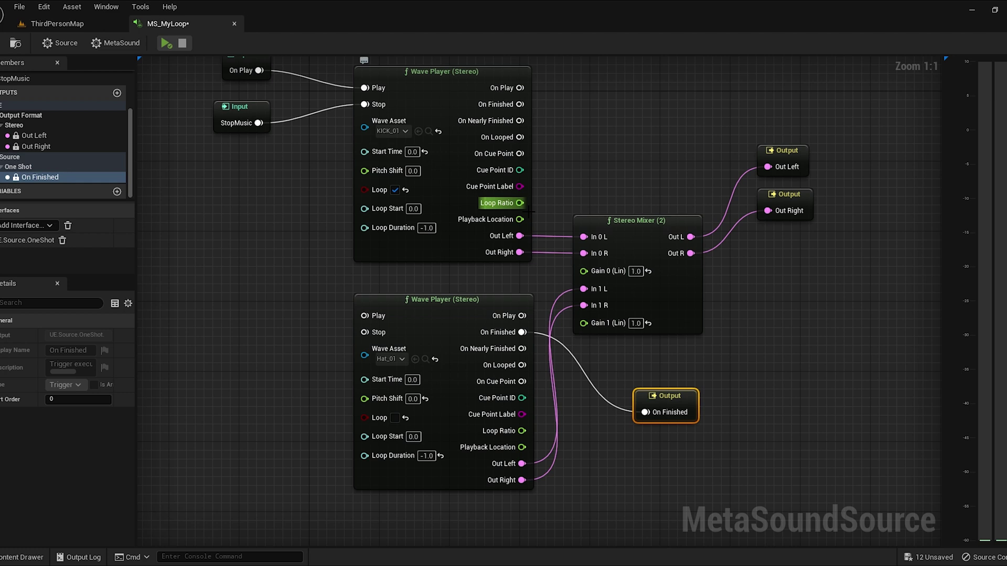
click(591, 165)
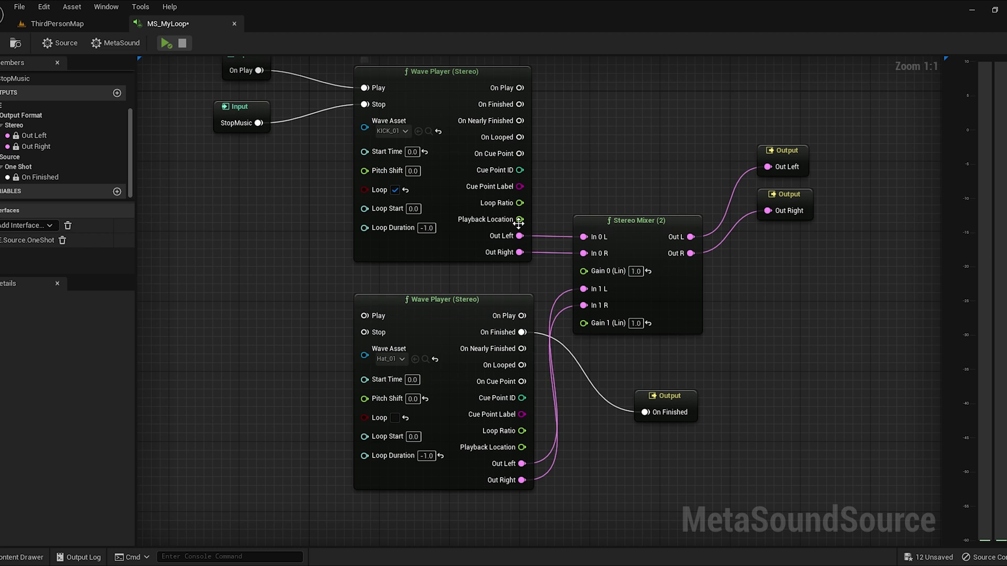
right_drag(600, 149, 631, 165)
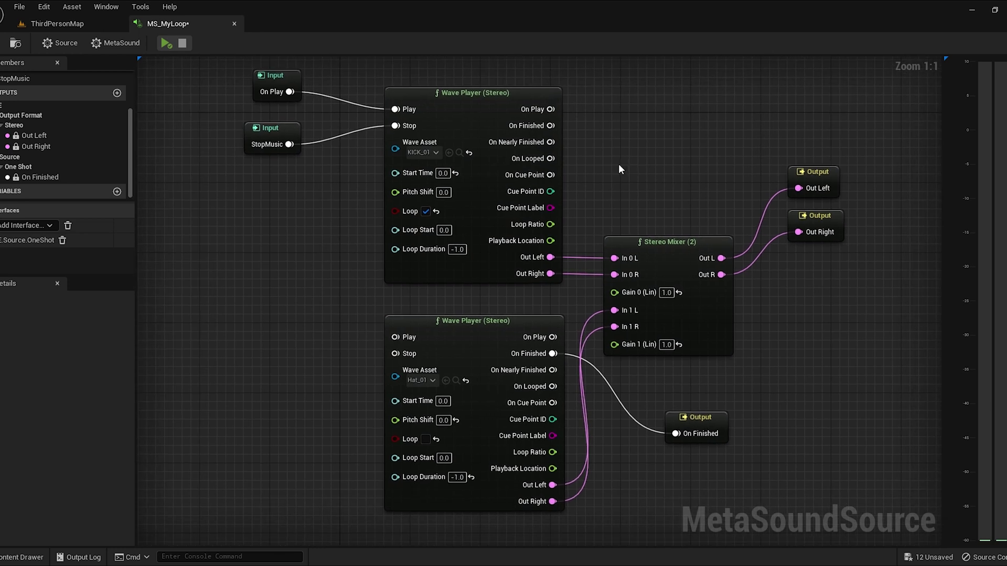